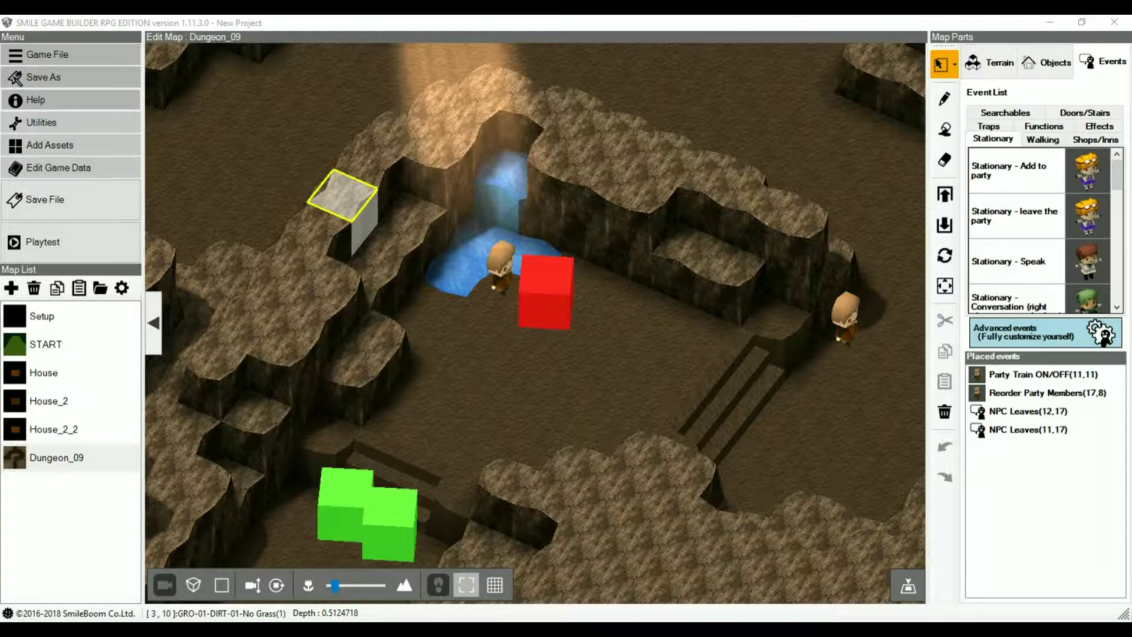
Select Party Train ON/OFF (11,11) in Placed events to centre the Dungeon_09 map on it.
{"action": "left_click", "coordinate": [995, 376]}
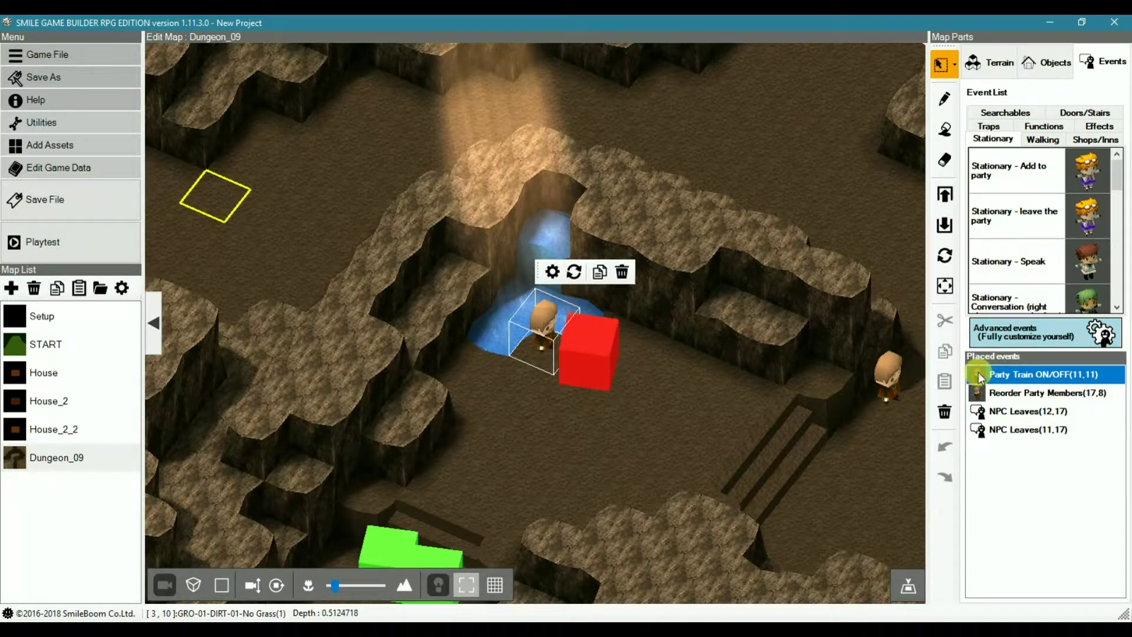
{"action": "double_click", "coordinate": [978, 373]}
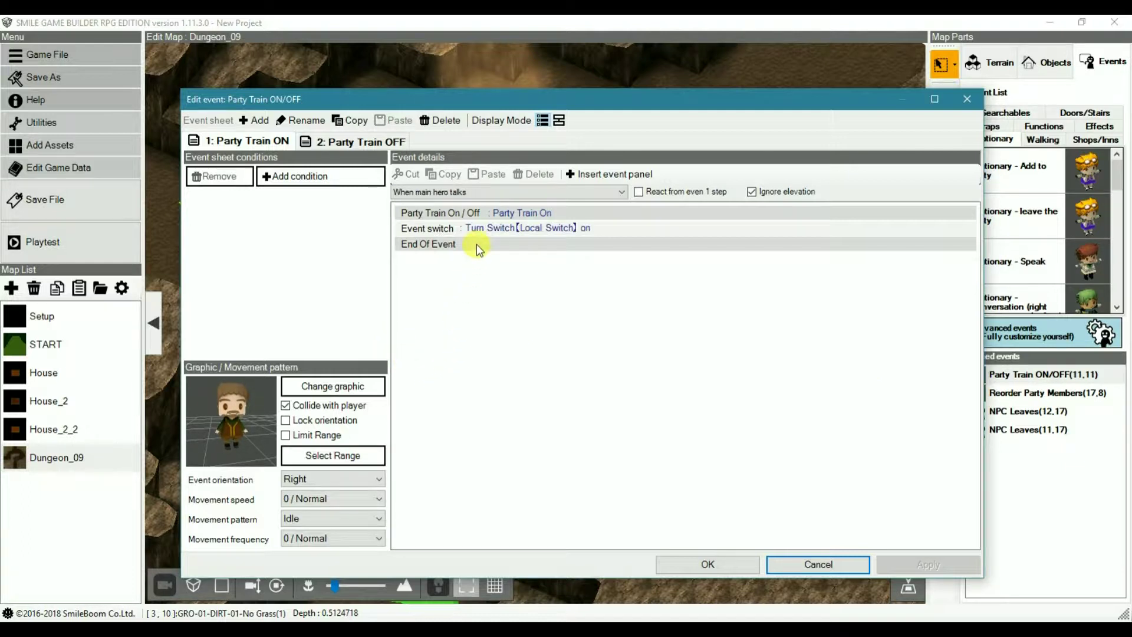
{"action": "left_click", "coordinate": [494, 211]}
{"action": "left_click", "coordinate": [608, 174]}
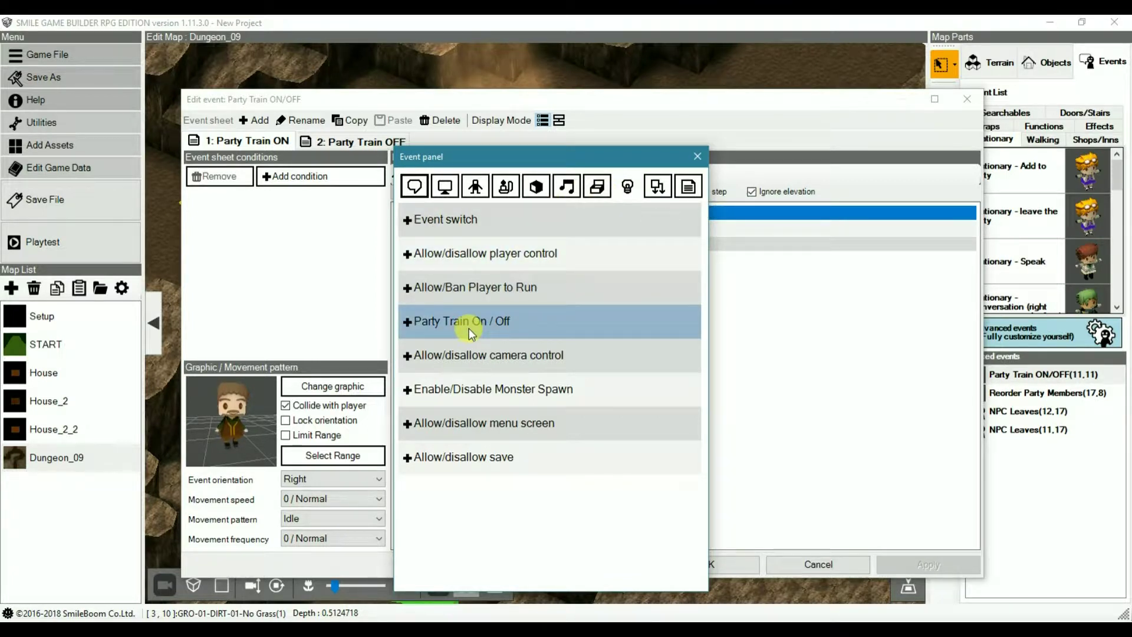
{"action": "left_click", "coordinate": [696, 155]}
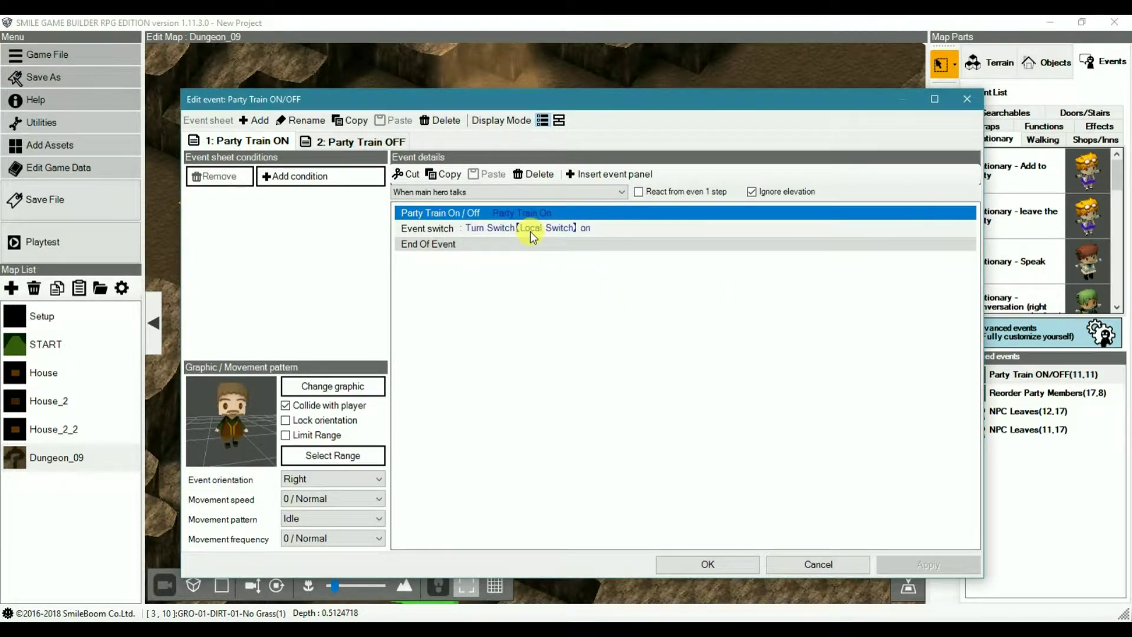
{"action": "left_click", "coordinate": [365, 143]}
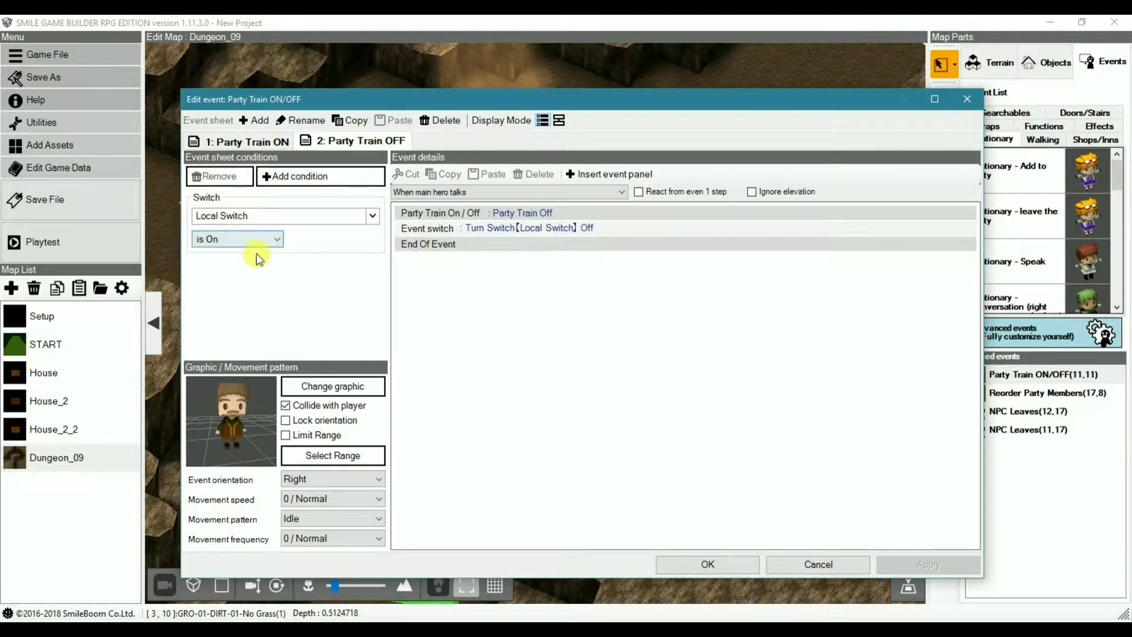
{"action": "left_click", "coordinate": [530, 214]}
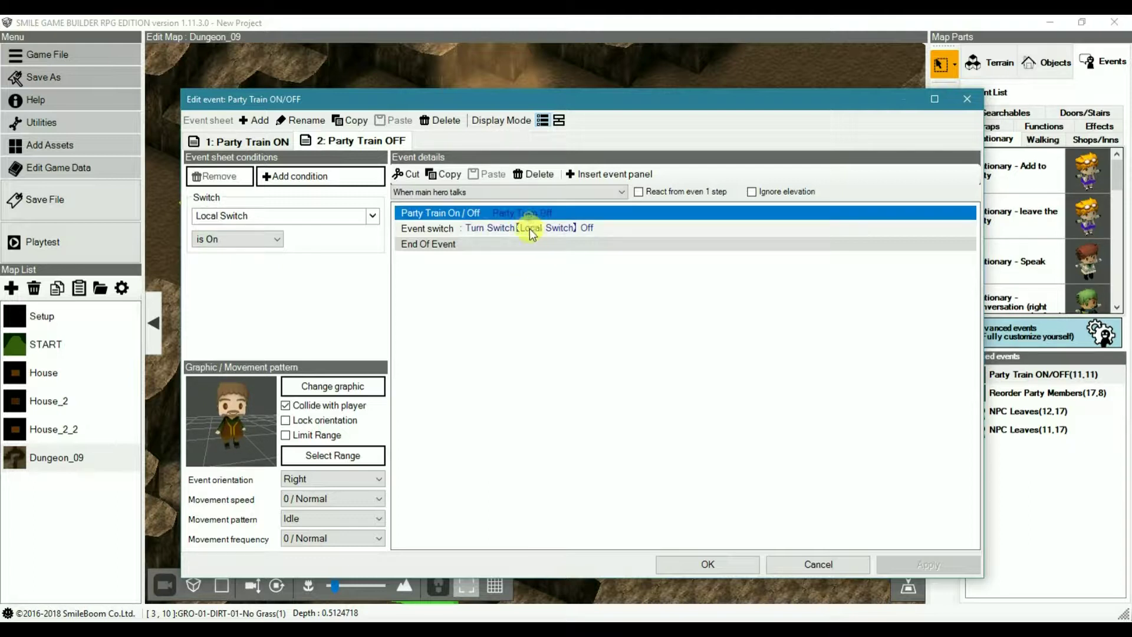
{"action": "left_click", "coordinate": [536, 228]}
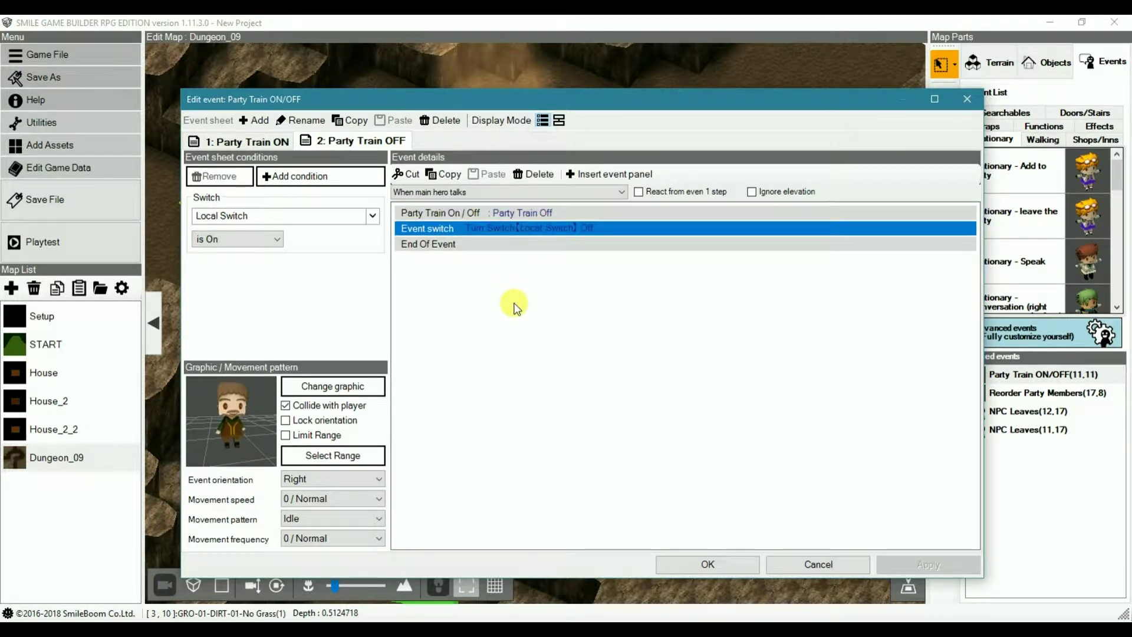
{"action": "left_click", "coordinate": [816, 564]}
Launch a playtest and walk the party right to watch the followers trail behind.
{"action": "left_click", "coordinate": [47, 243]}
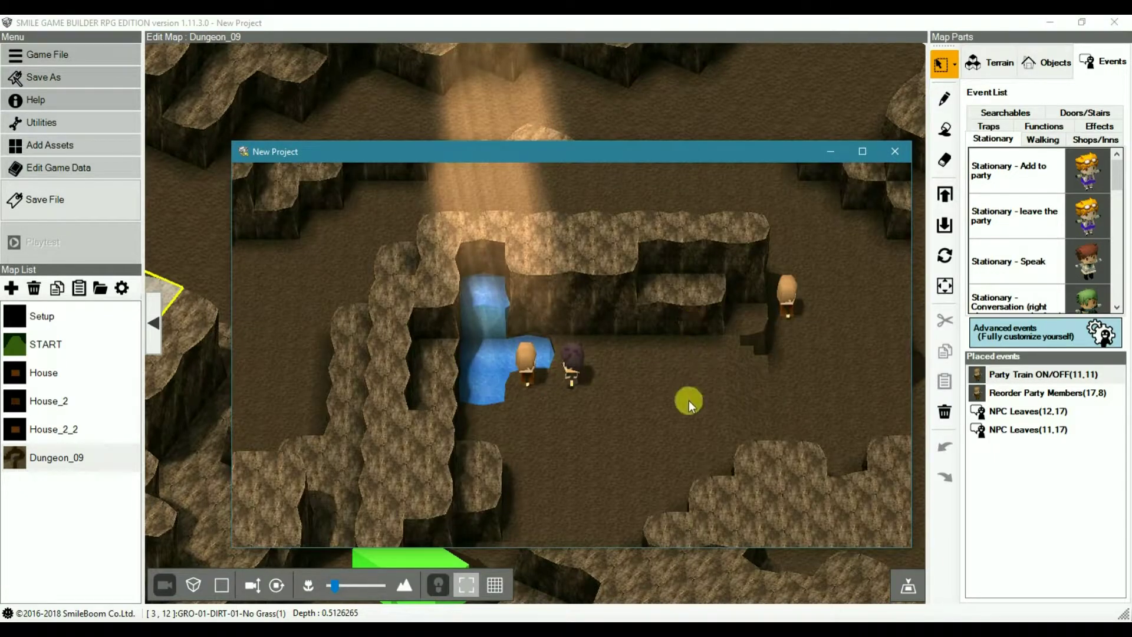
{"action": "key", "text": "Right"}
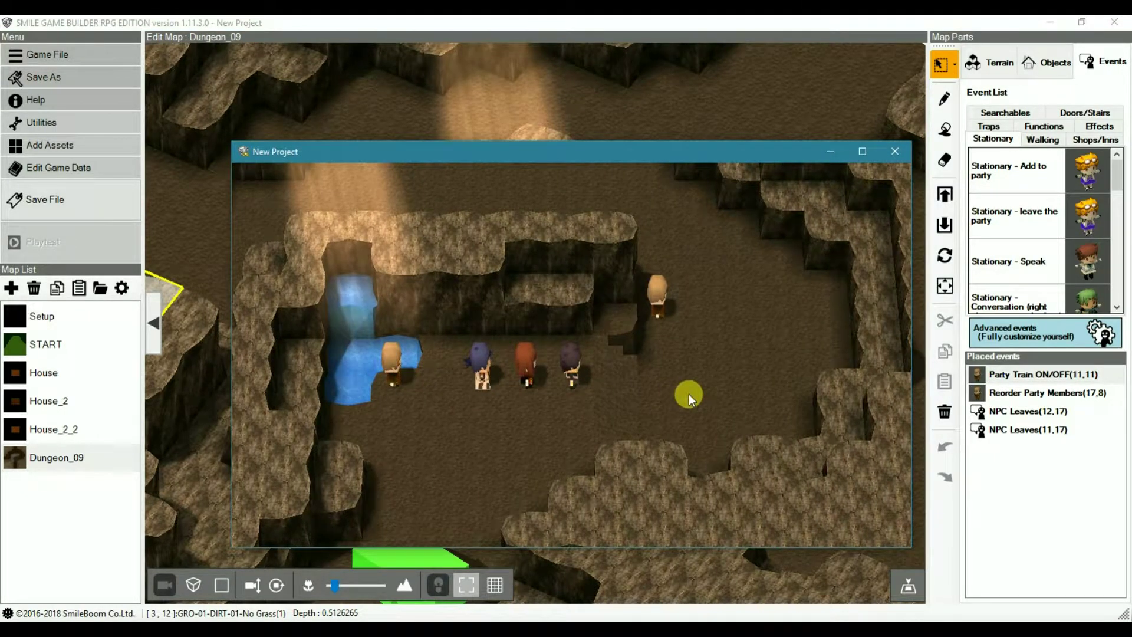
{"action": "key", "text": "Right"}
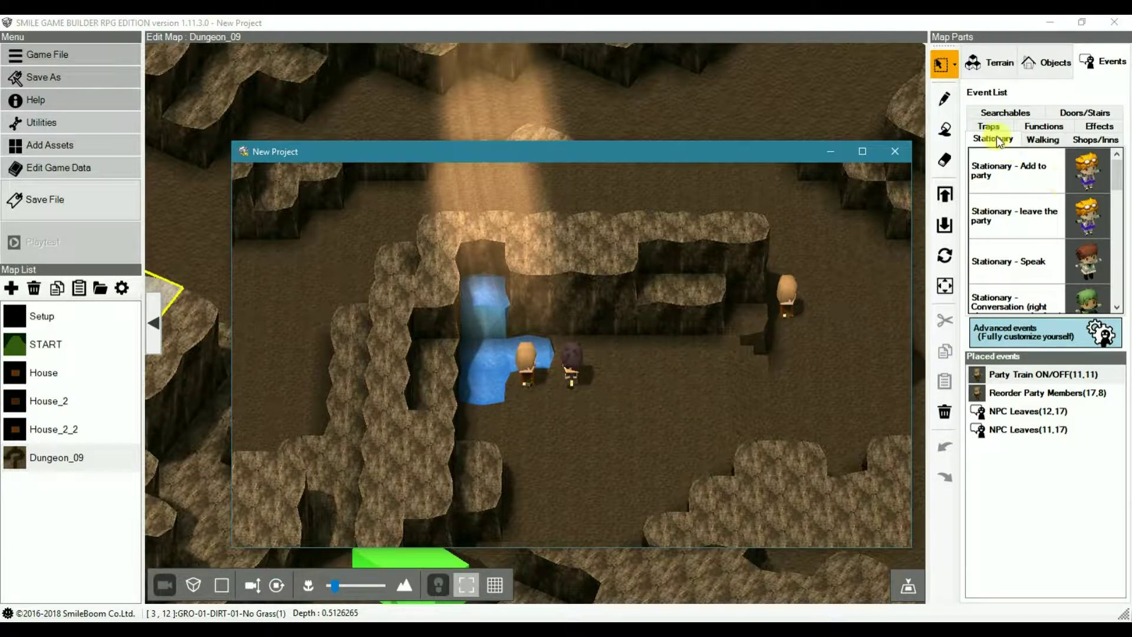
End the playtest and open the Reorder Party Members event at (17,8) for editing.
{"action": "left_click", "coordinate": [895, 152]}
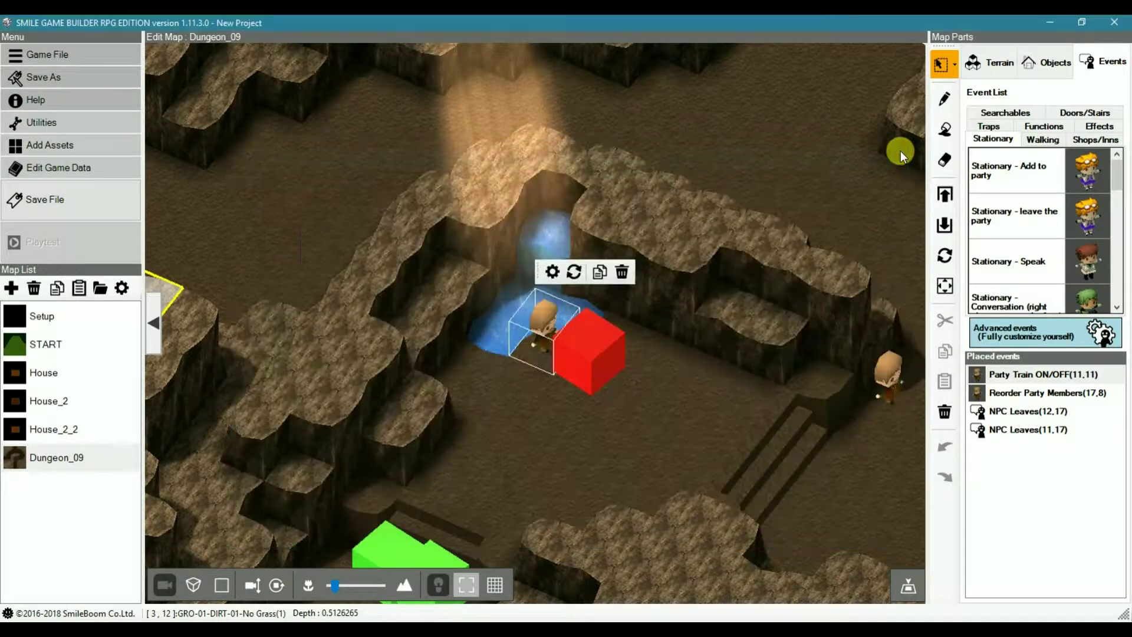
{"action": "left_click", "coordinate": [1010, 392]}
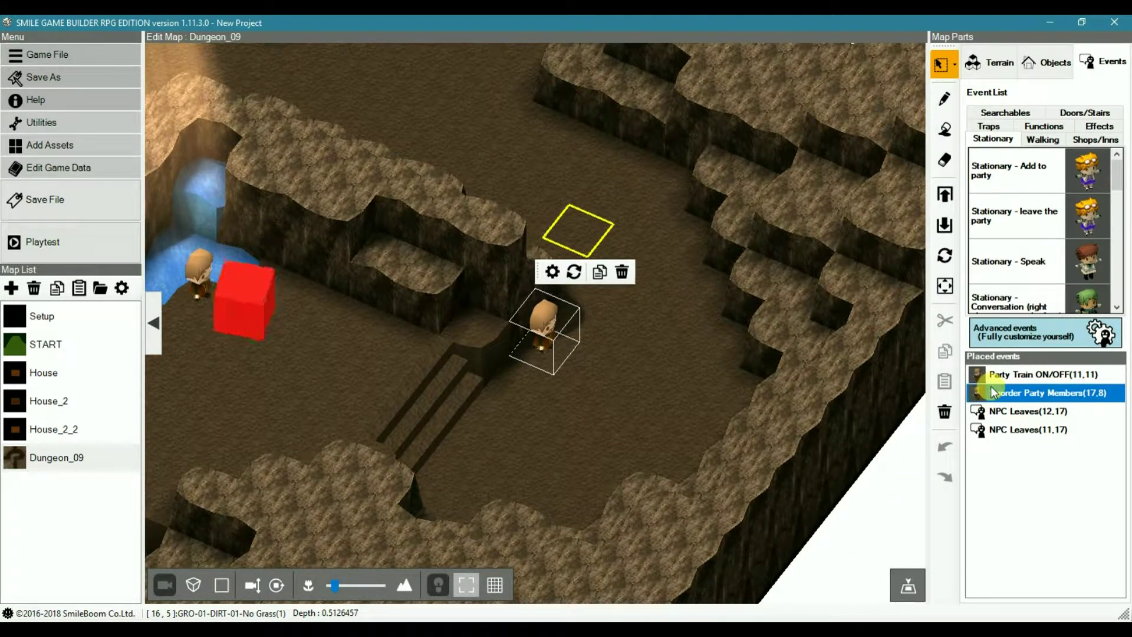
{"action": "double_click", "coordinate": [985, 392]}
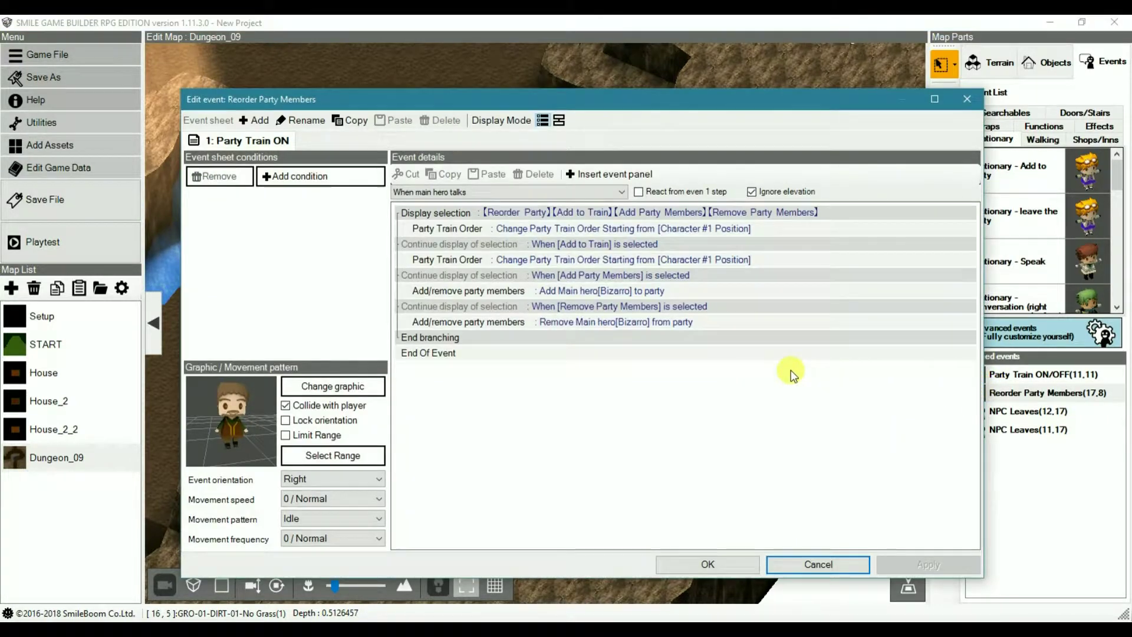
Select the first Party Train Order command and browse the player commands without inserting any.
{"action": "left_click", "coordinate": [569, 213]}
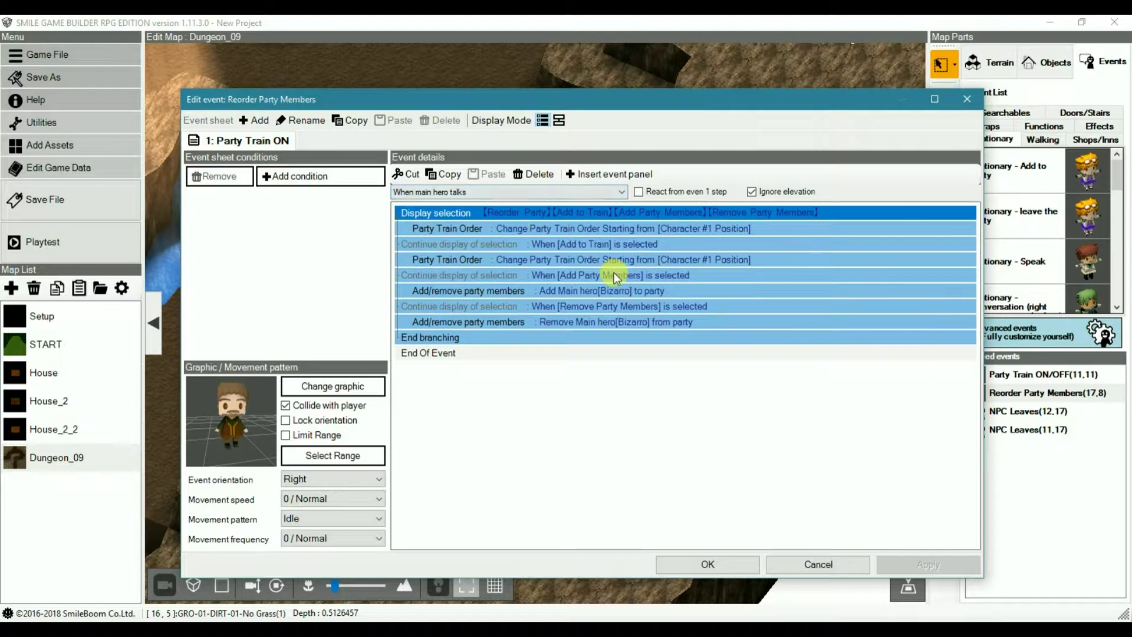
{"action": "left_click", "coordinate": [530, 229]}
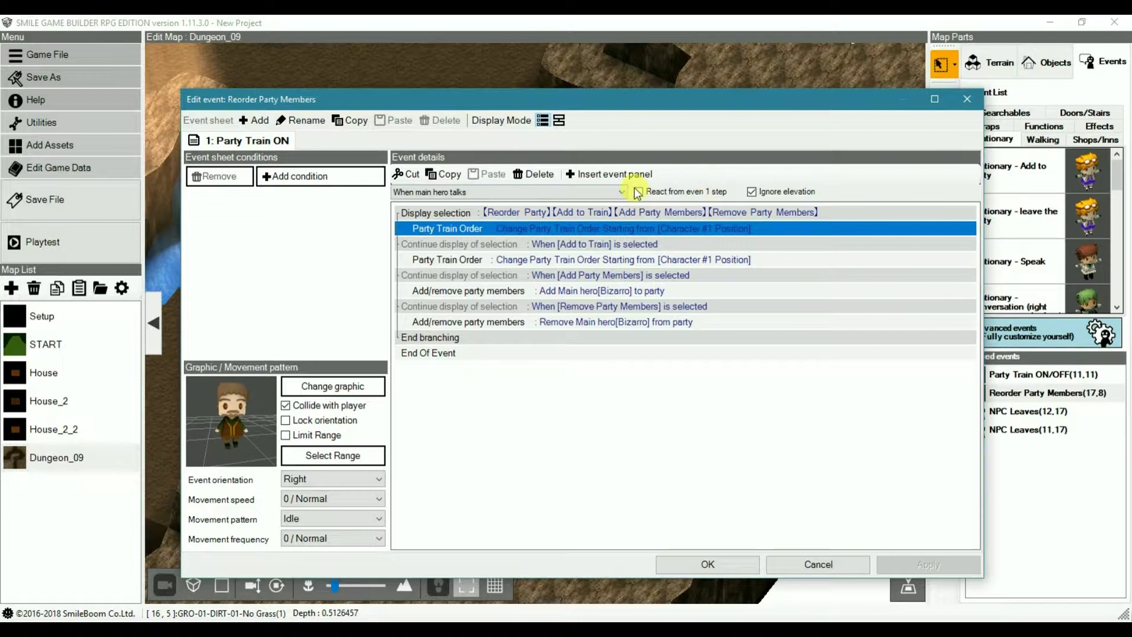
{"action": "left_click", "coordinate": [621, 174]}
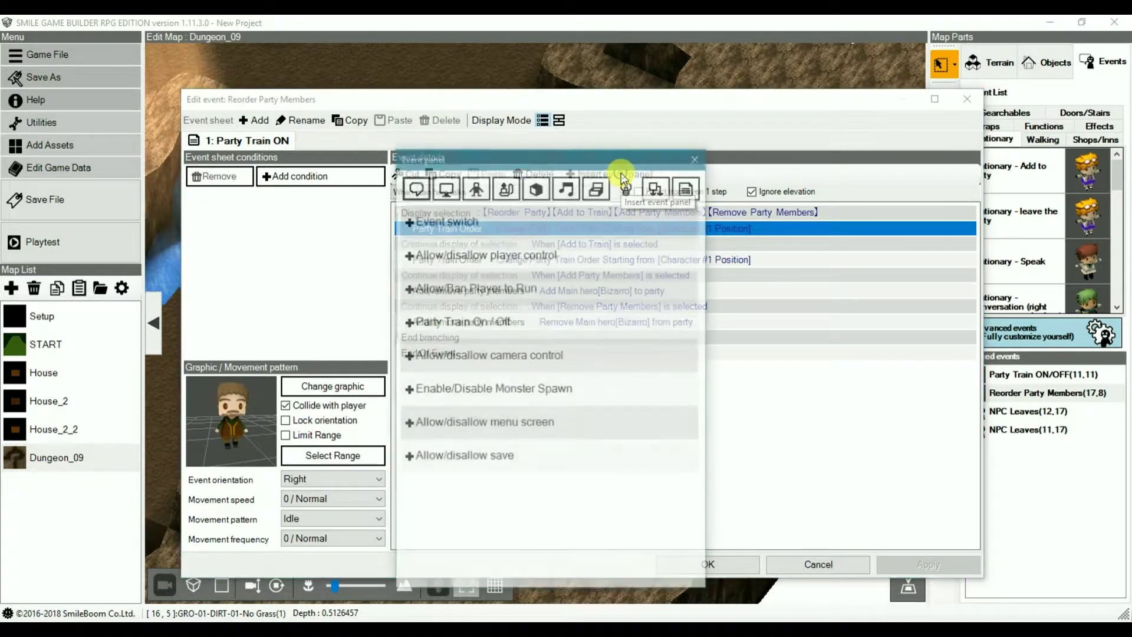
{"action": "left_click", "coordinate": [475, 186]}
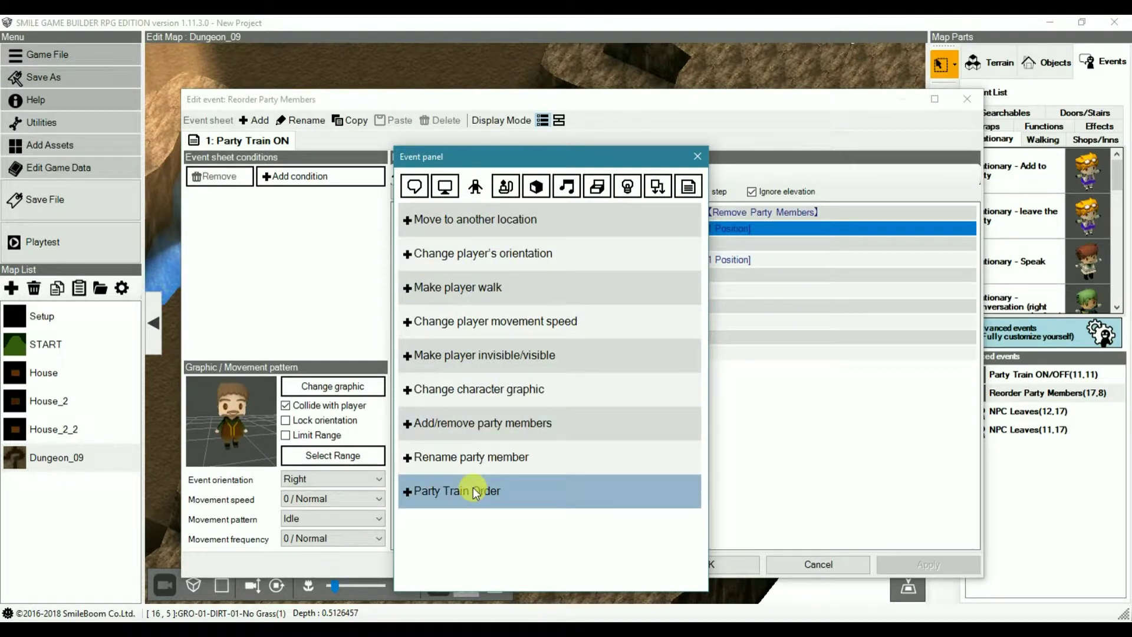
{"action": "left_click", "coordinate": [692, 155]}
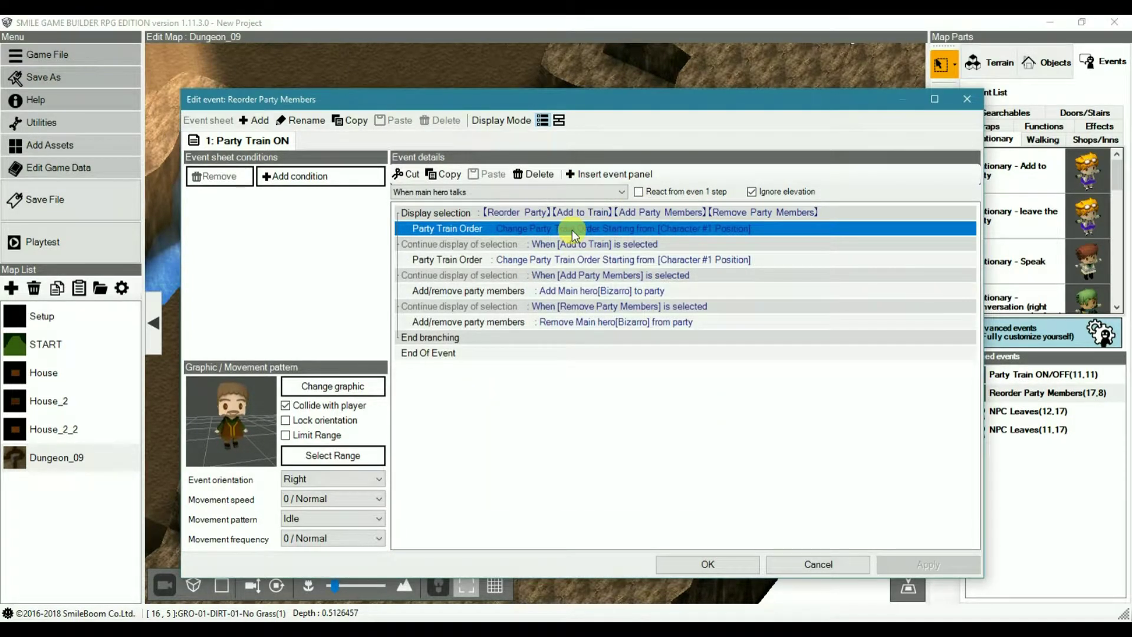
{"action": "double_click", "coordinate": [572, 230]}
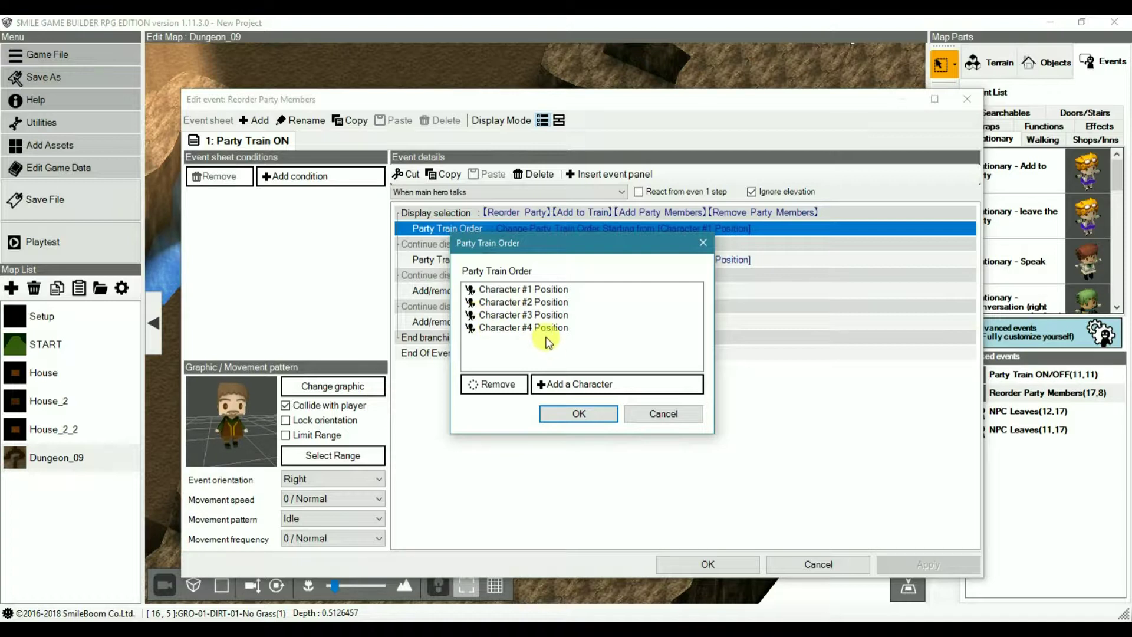
{"action": "mouse_move", "coordinate": [532, 334]}
{"action": "left_mouse_down"}
{"action": "mouse_move", "coordinate": [529, 306]}
{"action": "mouse_move", "coordinate": [528, 332]}
{"action": "mouse_move", "coordinate": [534, 316]}
{"action": "left_mouse_up"}
{"action": "left_click", "coordinate": [532, 301]}
{"action": "left_click", "coordinate": [530, 289]}
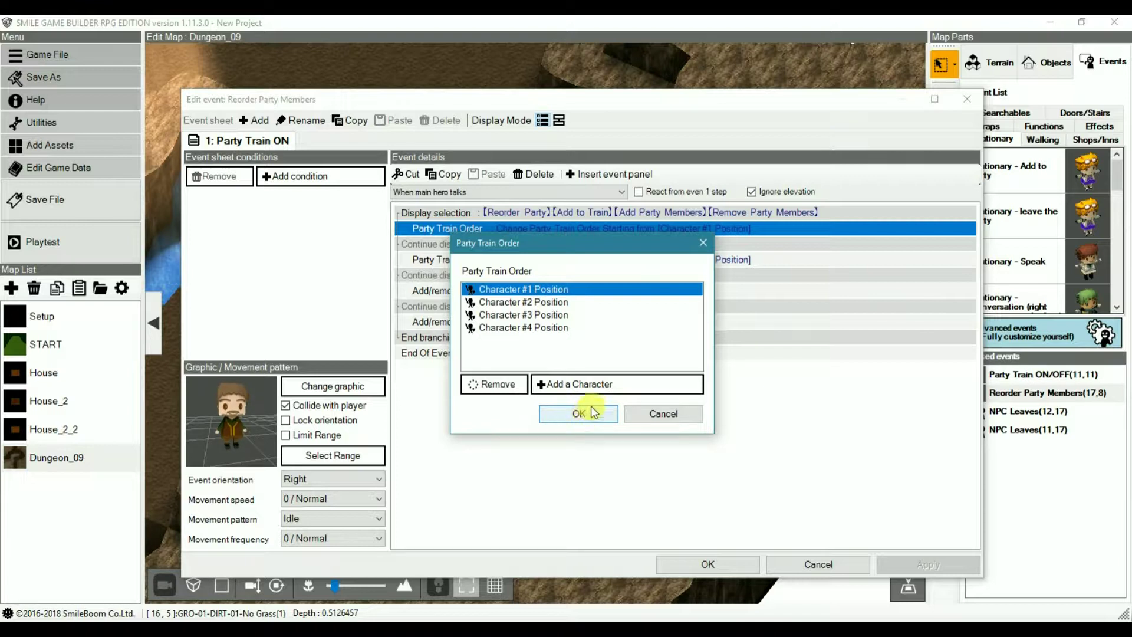
{"action": "mouse_move", "coordinate": [530, 328]}
{"action": "left_mouse_down"}
{"action": "mouse_move", "coordinate": [518, 286]}
{"action": "mouse_move", "coordinate": [535, 360]}
{"action": "mouse_move", "coordinate": [531, 288]}
{"action": "mouse_move", "coordinate": [519, 287]}
{"action": "mouse_move", "coordinate": [530, 328]}
{"action": "left_mouse_up"}
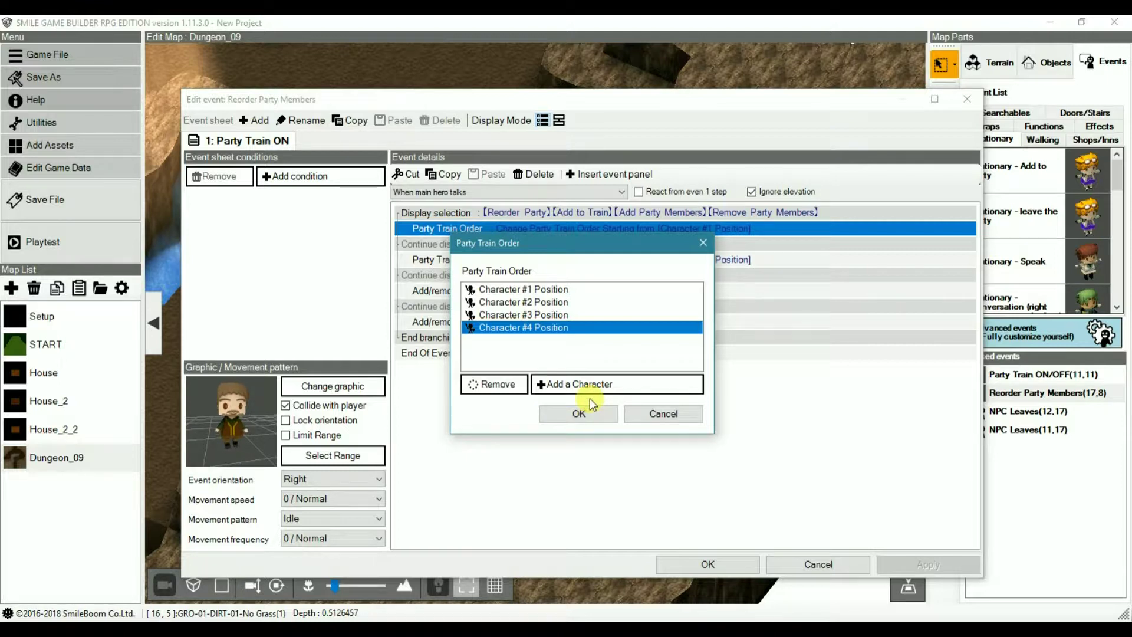
{"action": "left_click", "coordinate": [665, 415]}
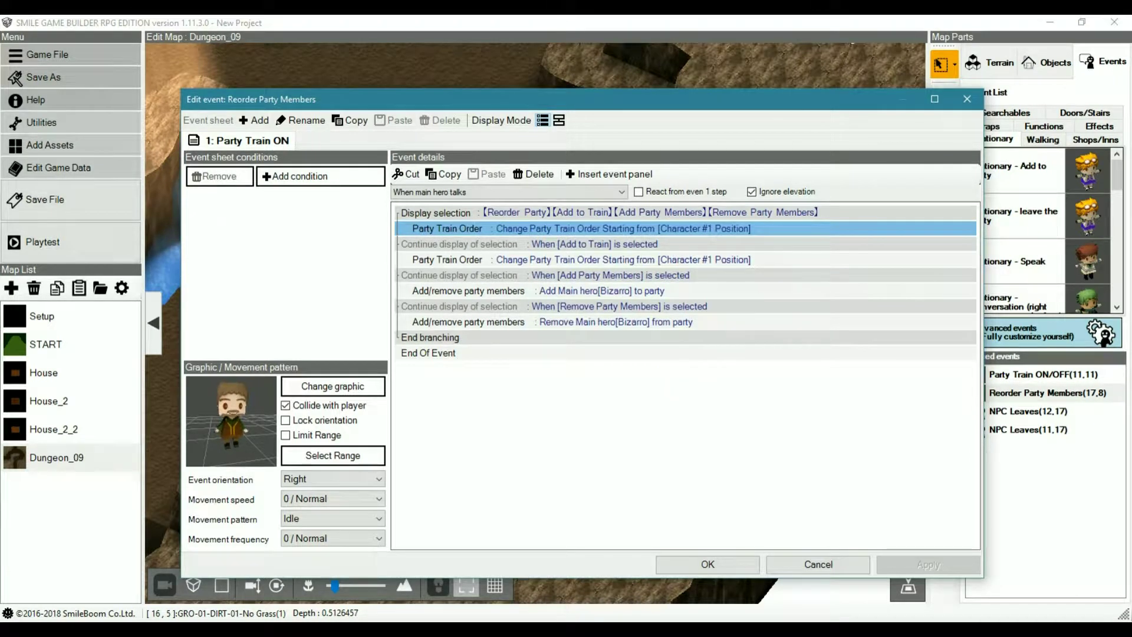
Open the settings of the Add to Train branch's second Party Train Order command.
{"action": "left_click", "coordinate": [586, 261]}
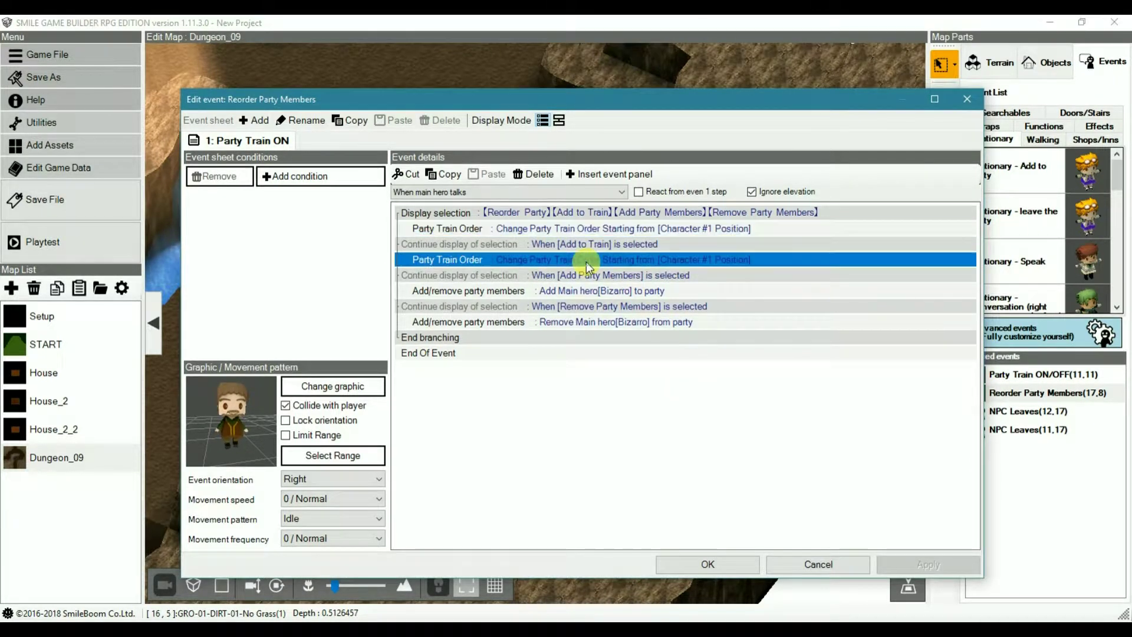
{"action": "double_click", "coordinate": [586, 263]}
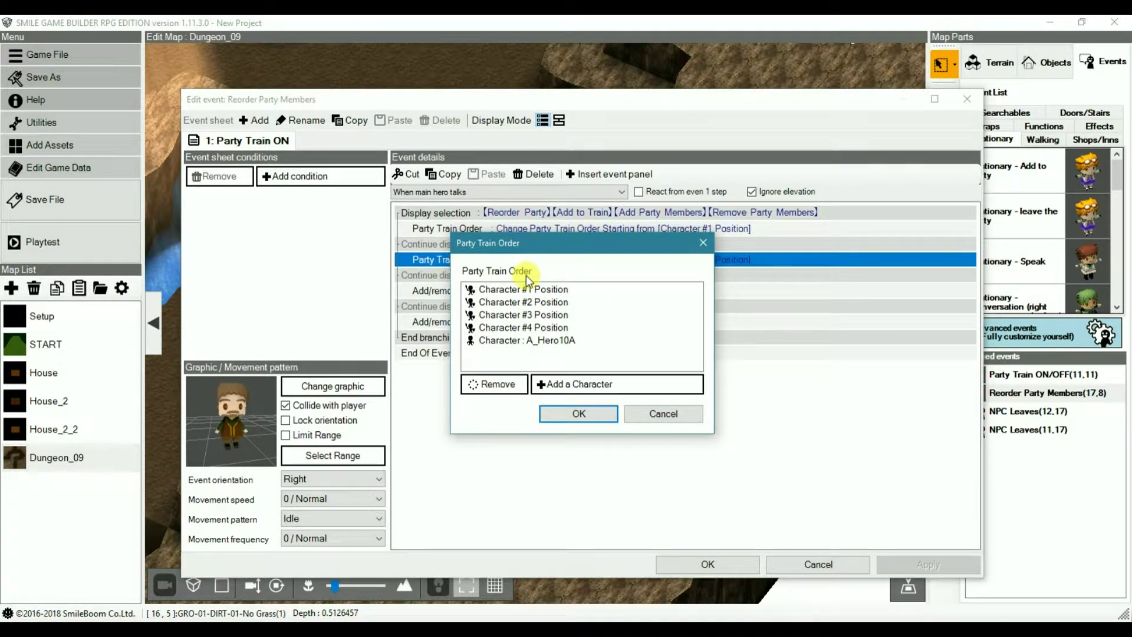
{"action": "left_click", "coordinate": [576, 386]}
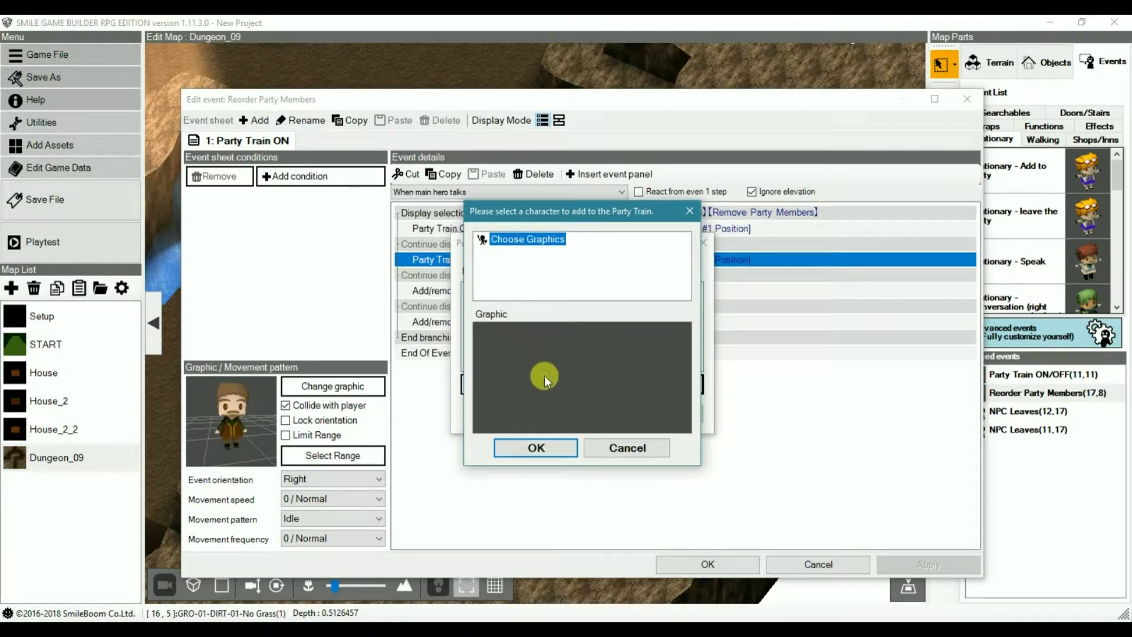
{"action": "key", "text": "Escape"}
{"action": "key", "text": "Escape"}
{"action": "left_click", "coordinate": [571, 245]}
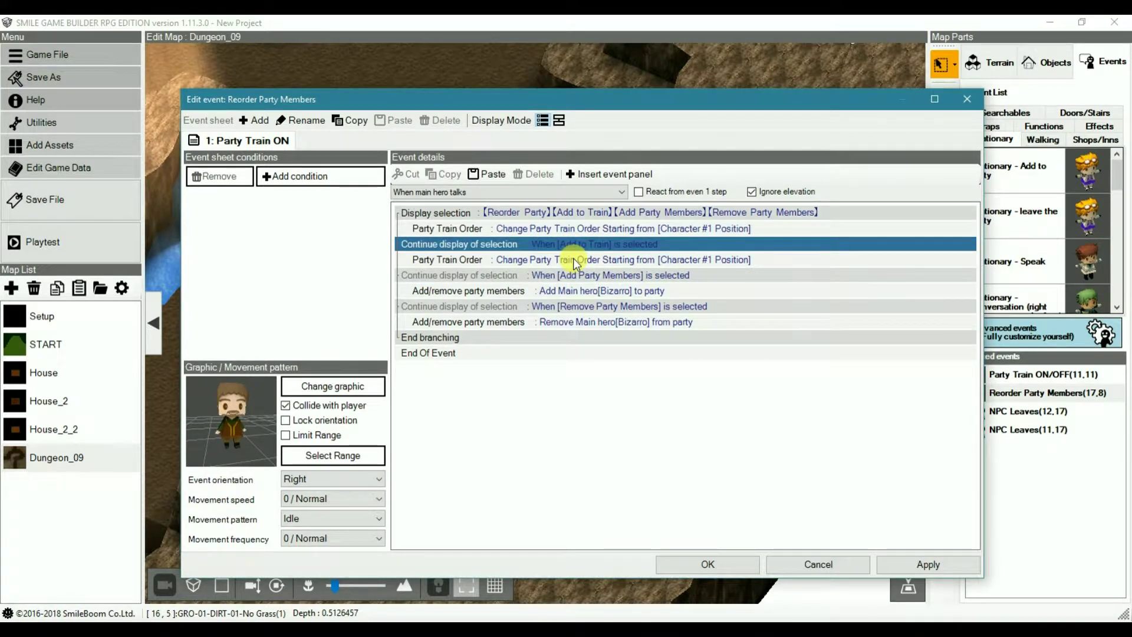
{"action": "double_click", "coordinate": [573, 260]}
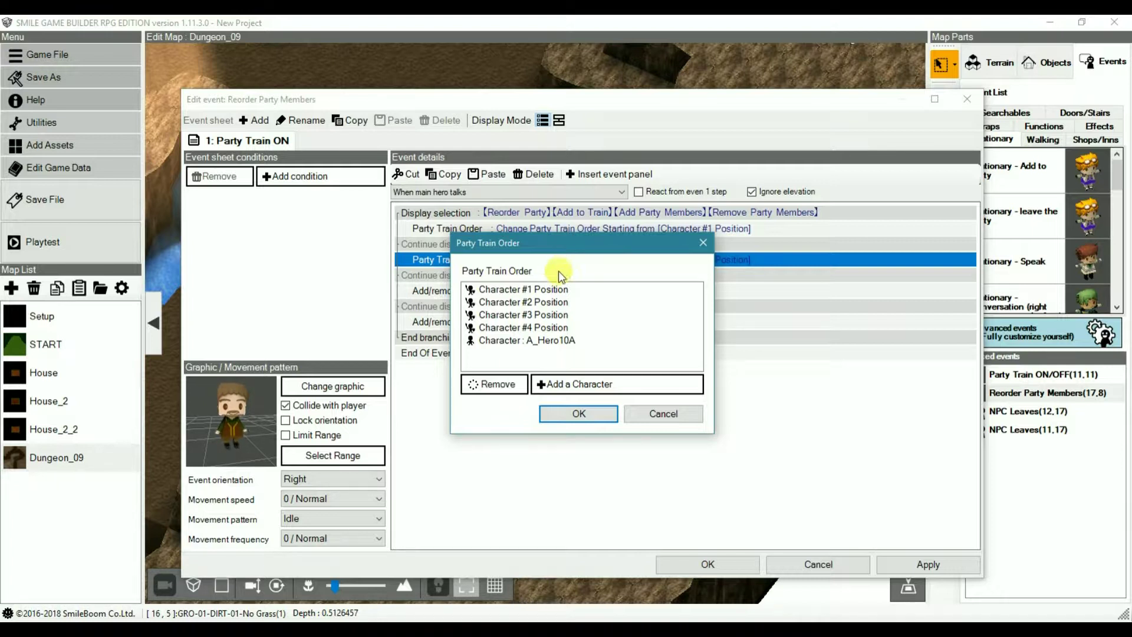
Add a new train character using the skeleton-A graphic.
{"action": "left_click", "coordinate": [486, 341]}
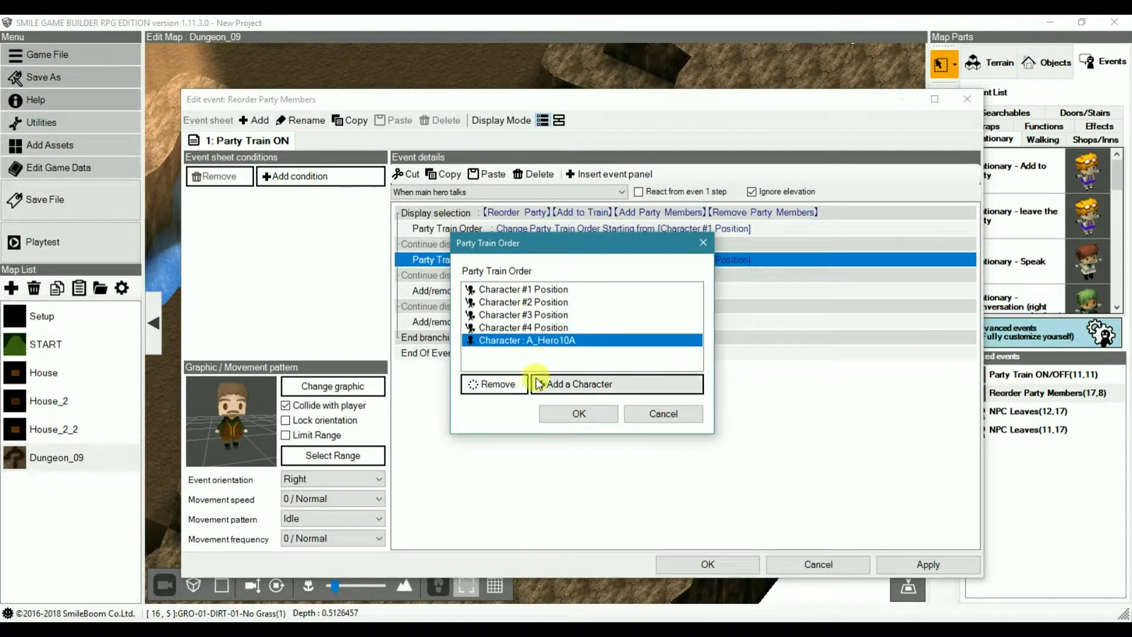
{"action": "left_click", "coordinate": [570, 385]}
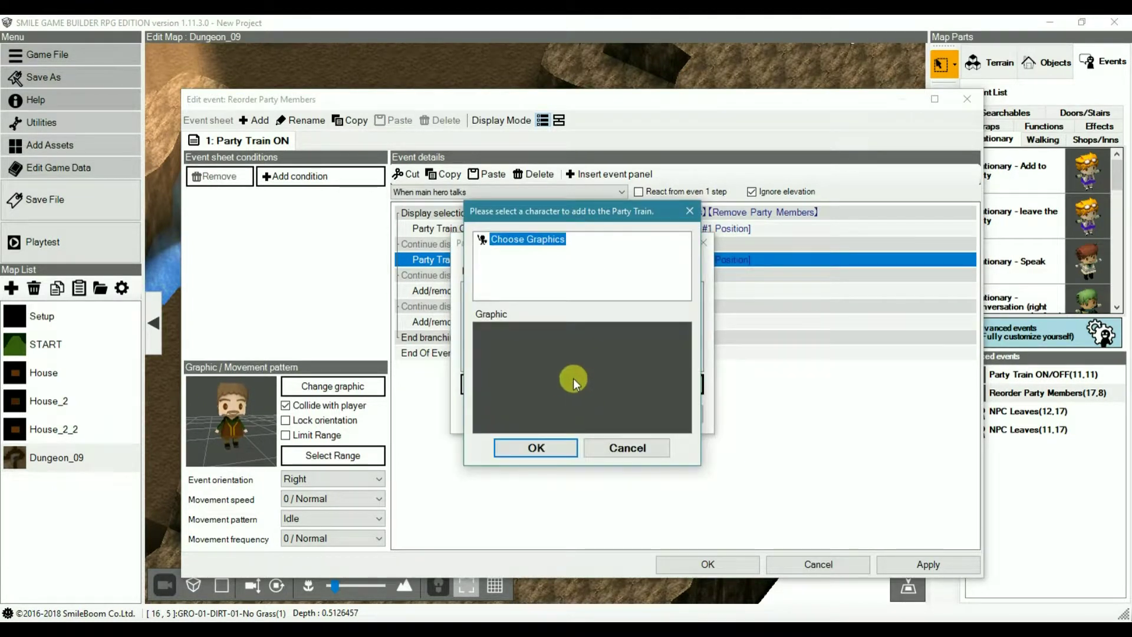
{"action": "left_click", "coordinate": [556, 377]}
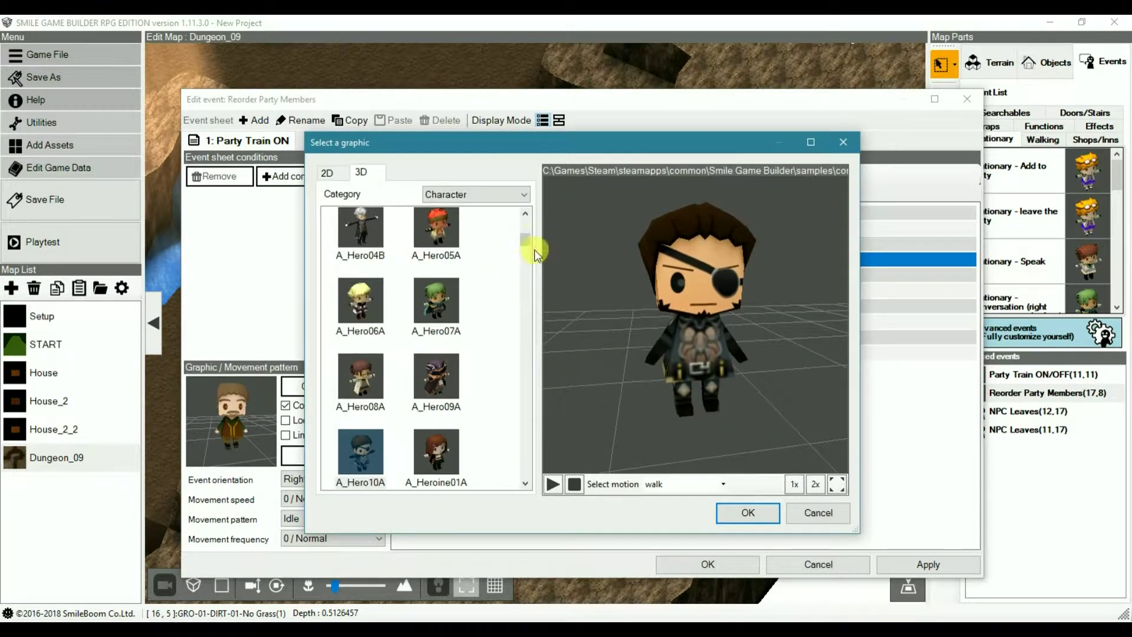
{"action": "left_click_drag", "start_coordinate": [533, 245], "coordinate": [515, 487]}
{"action": "left_click", "coordinate": [436, 452]}
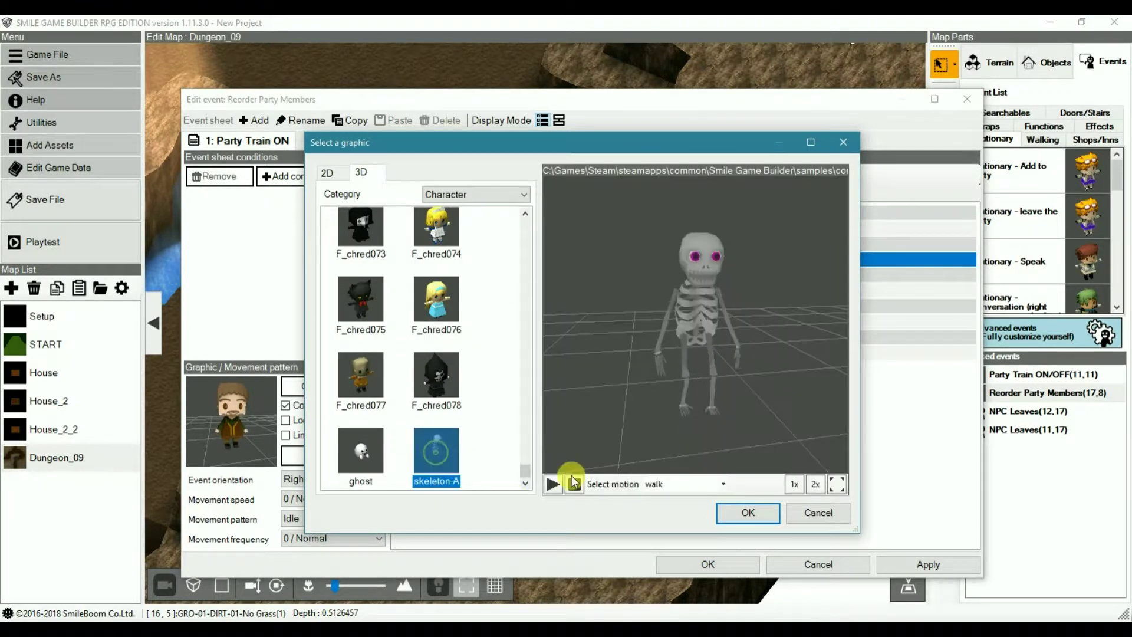
{"action": "left_click", "coordinate": [744, 513]}
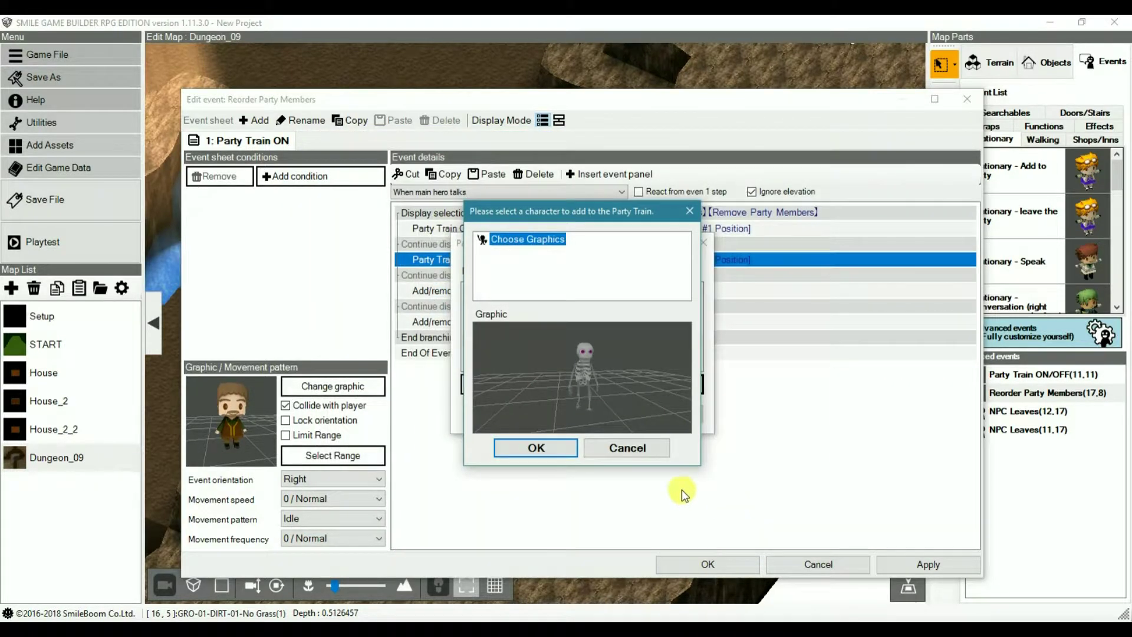
{"action": "left_click", "coordinate": [533, 448]}
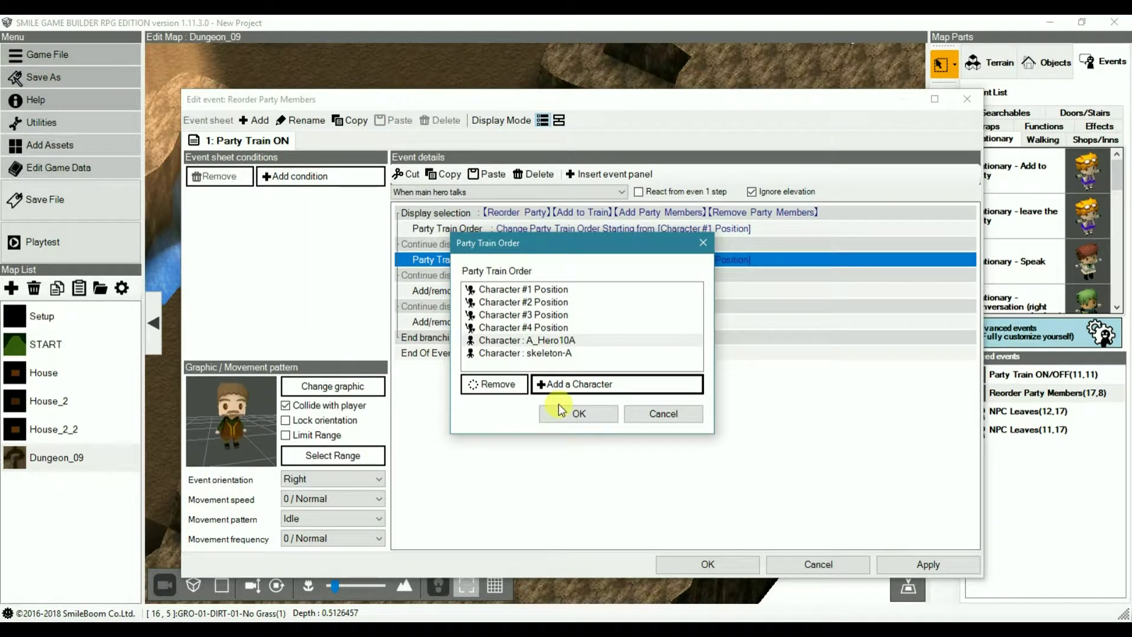
Drag skeleton-A ahead of A_Hero10A in the train order and confirm it.
{"action": "left_click", "coordinate": [515, 341]}
{"action": "left_click", "coordinate": [518, 356]}
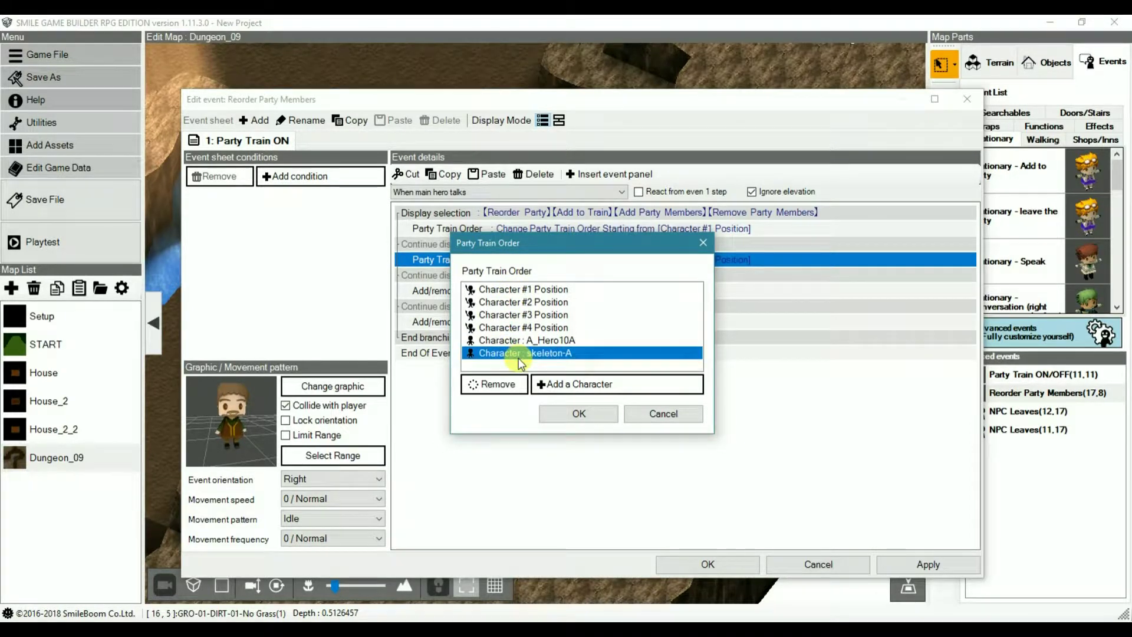
{"action": "left_click", "coordinate": [540, 303]}
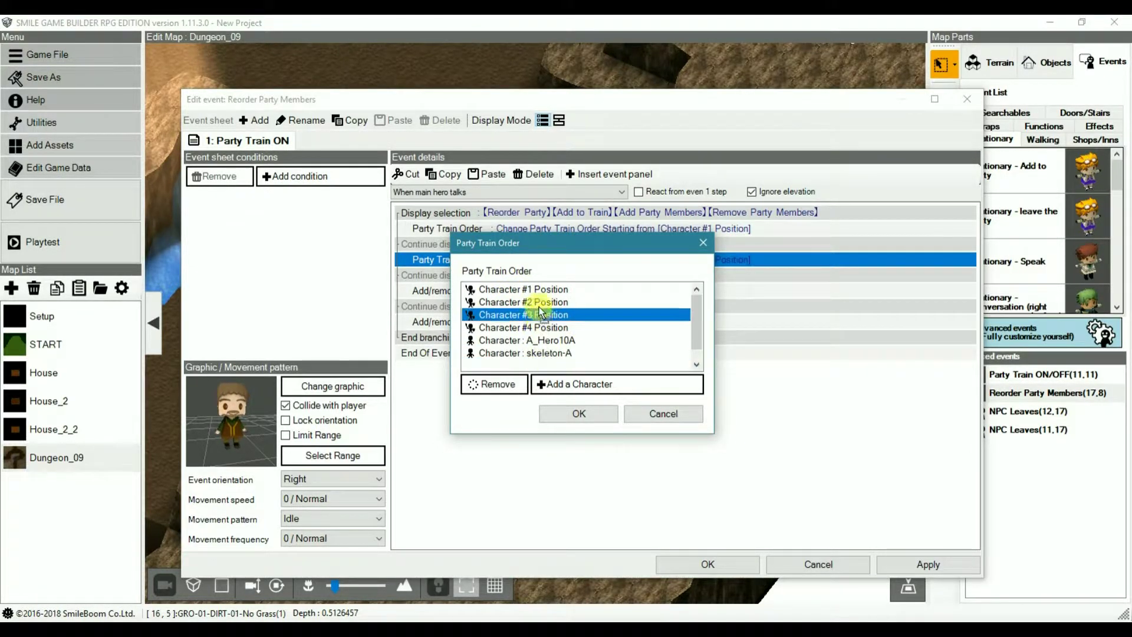
{"action": "left_click_drag", "start_coordinate": [540, 306], "coordinate": [550, 358]}
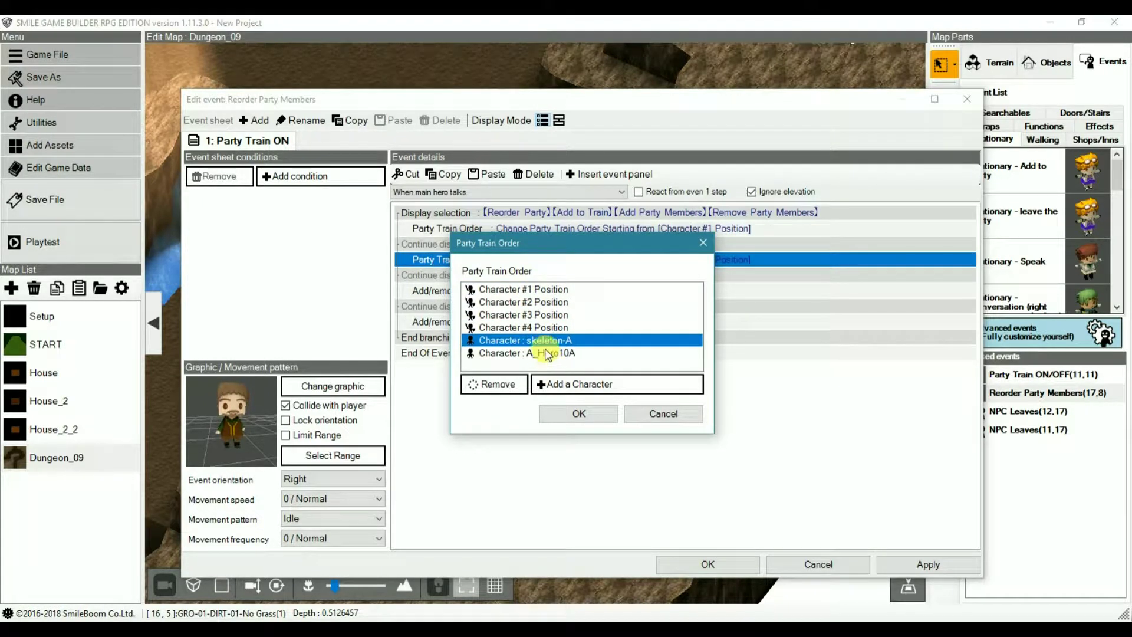
{"action": "left_click", "coordinate": [547, 354]}
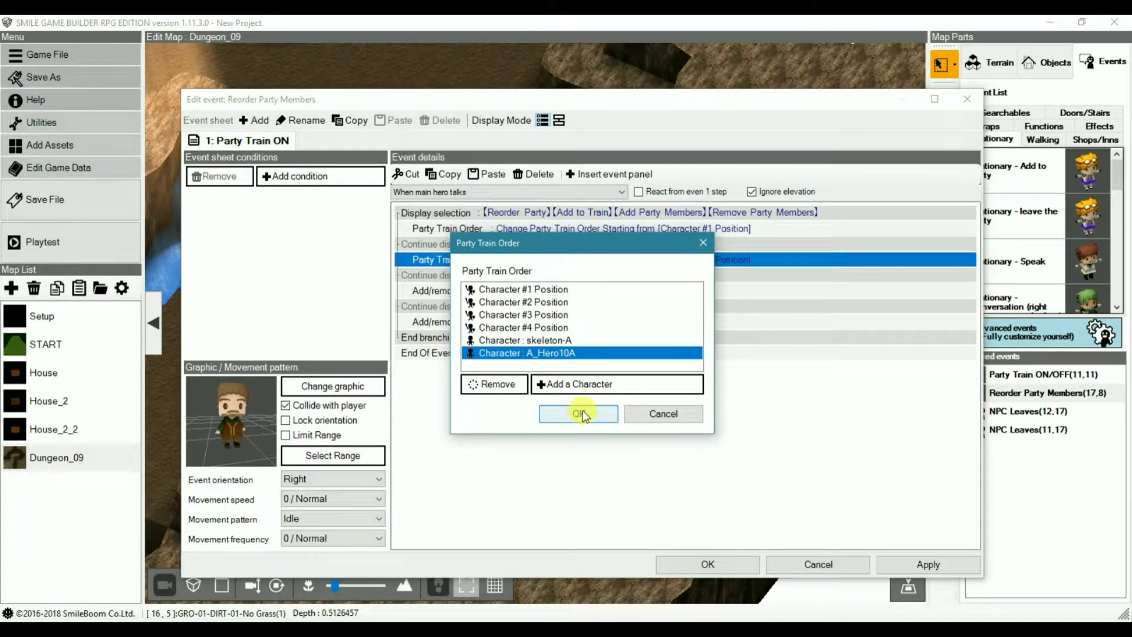
{"action": "mouse_move", "coordinate": [548, 353]}
{"action": "left_mouse_down"}
{"action": "mouse_move", "coordinate": [548, 342]}
{"action": "mouse_move", "coordinate": [548, 365]}
{"action": "mouse_move", "coordinate": [548, 356]}
{"action": "left_mouse_up"}
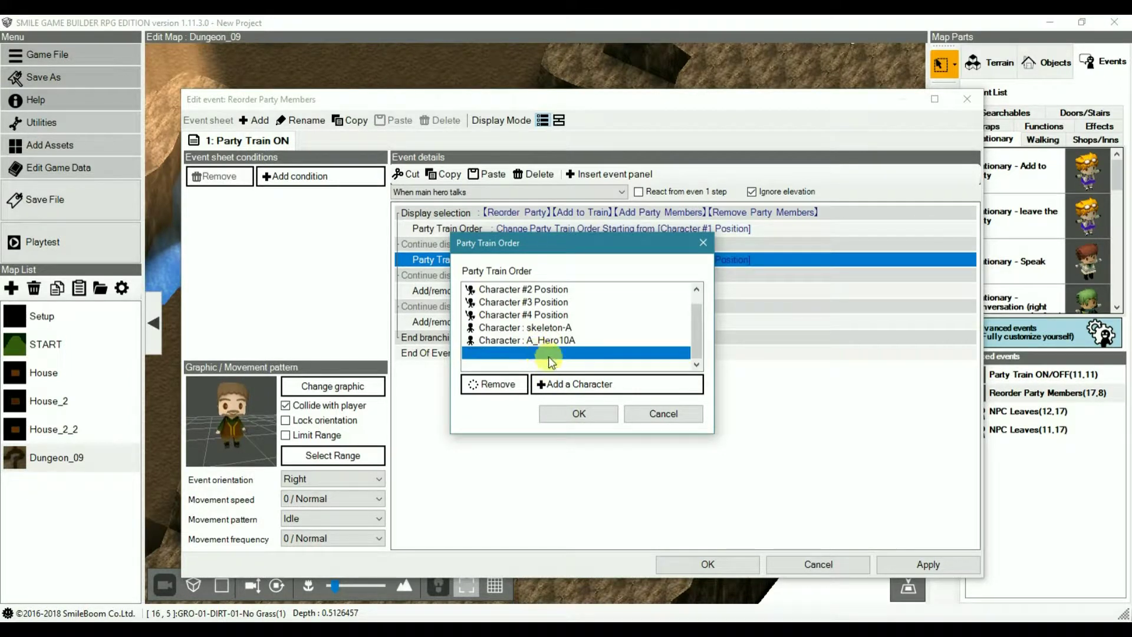
{"action": "left_click", "coordinate": [581, 413]}
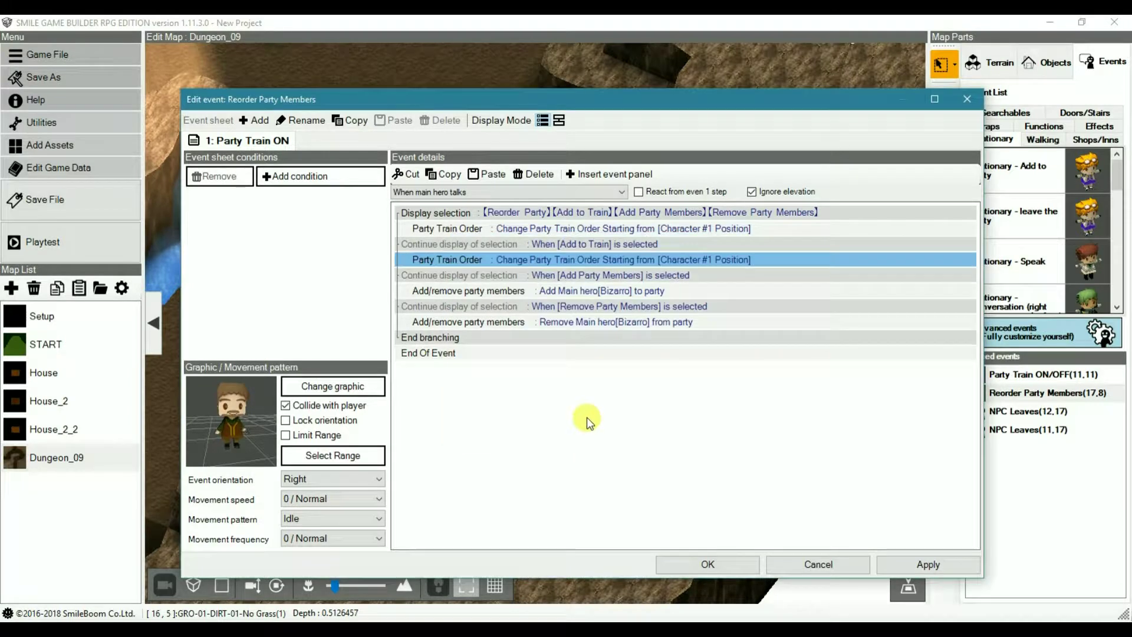
Close Reorder Party Members and paste the copied Party Train Order step into NPC Leaves (12,17).
{"action": "left_click", "coordinate": [729, 564]}
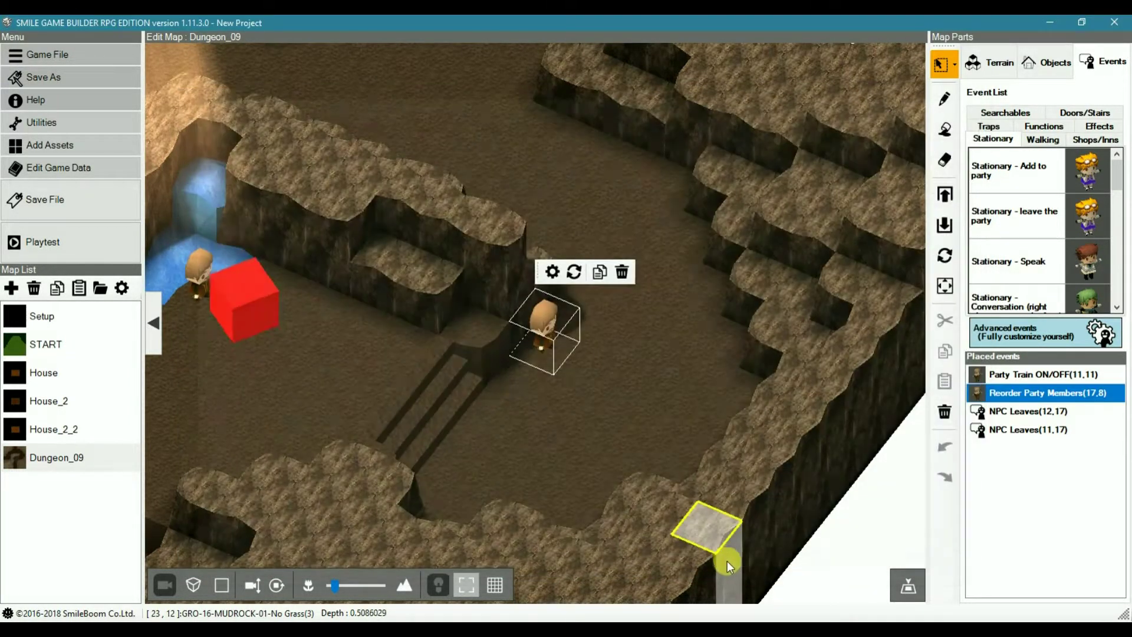
{"action": "double_click", "coordinate": [978, 412]}
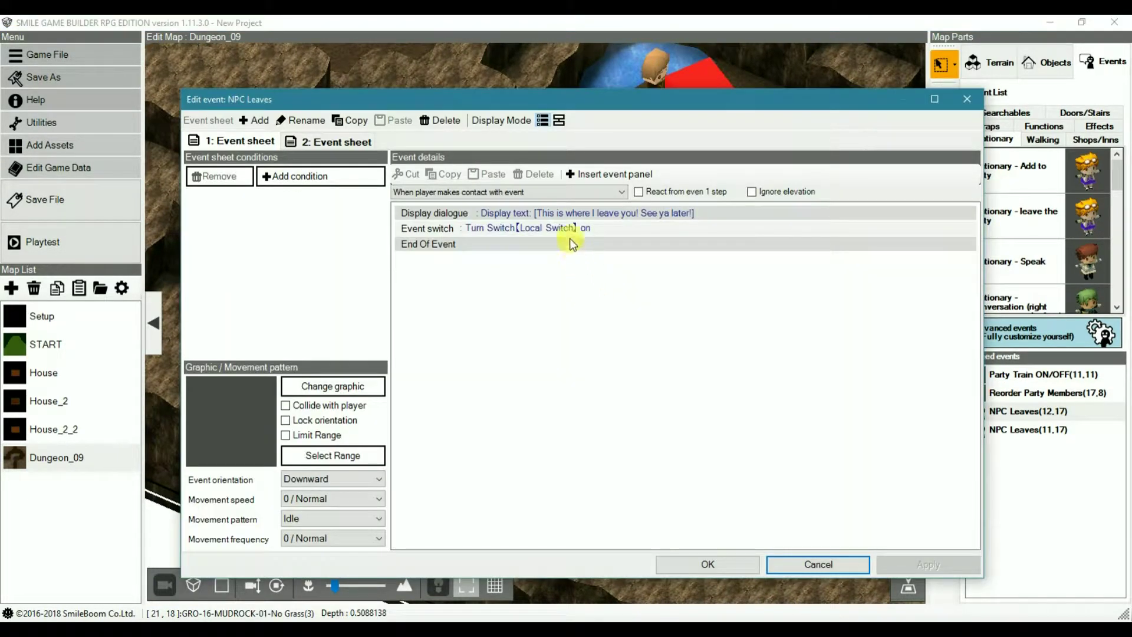
{"action": "left_click", "coordinate": [561, 213]}
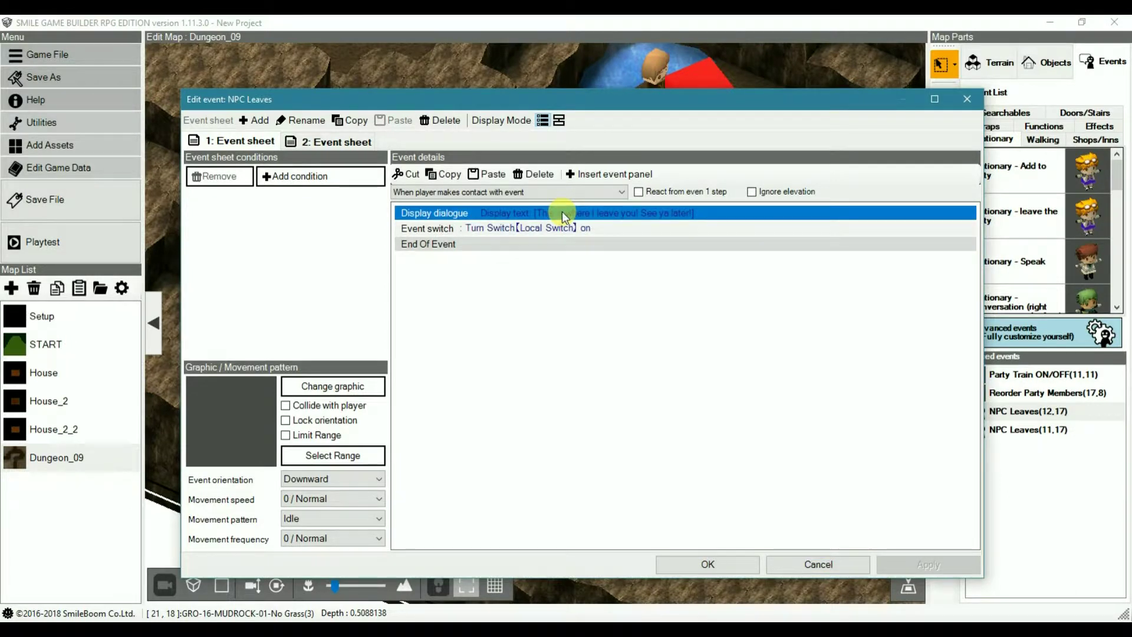
{"action": "left_click", "coordinate": [537, 228]}
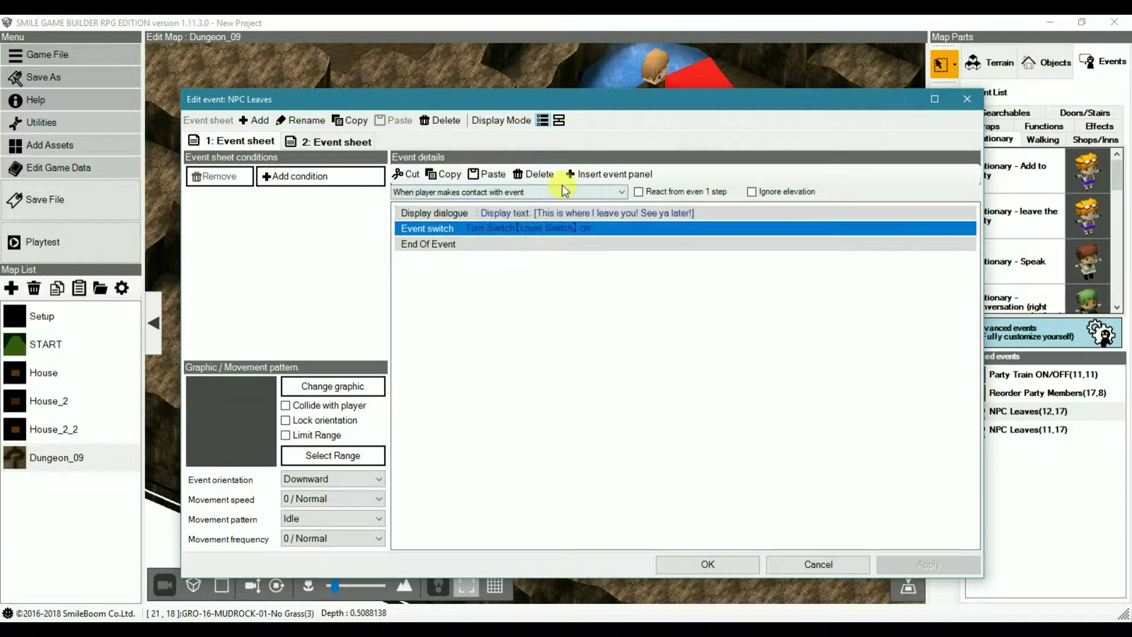
{"action": "left_click", "coordinate": [491, 174]}
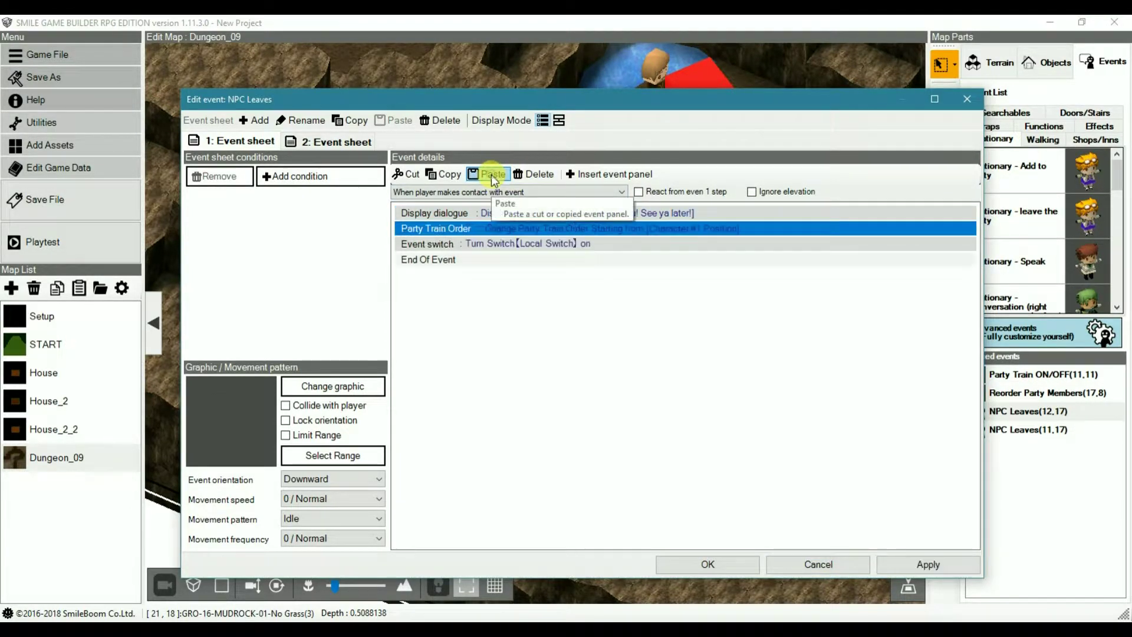
Remove A_Hero10A from the pasted train order, keeping skeleton-A.
{"action": "double_click", "coordinate": [550, 227]}
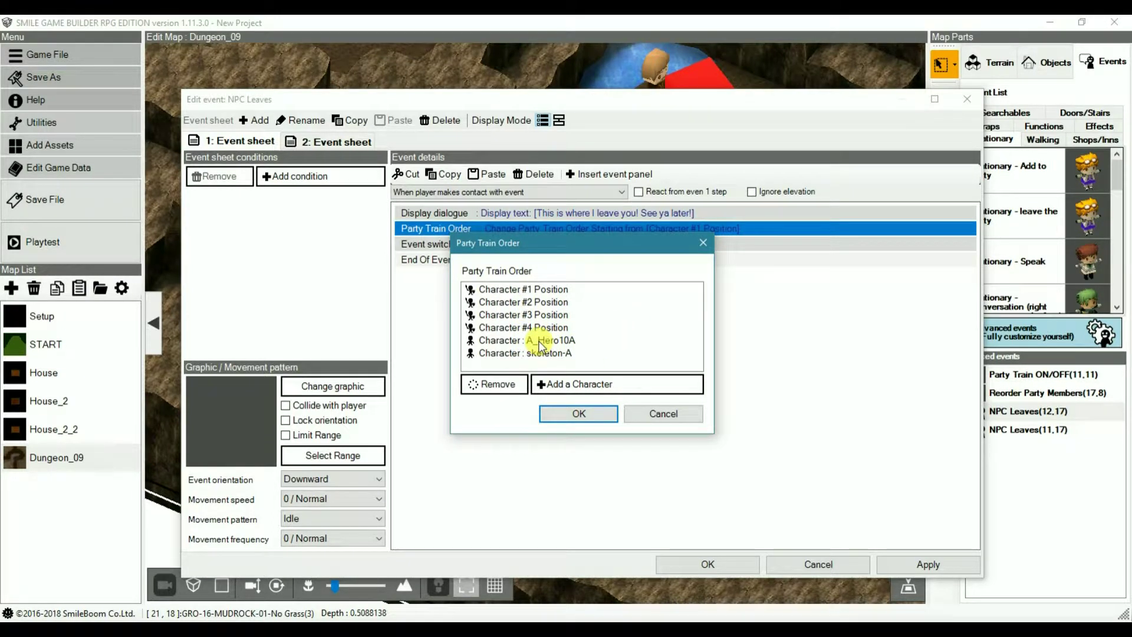
{"action": "left_click", "coordinate": [538, 342]}
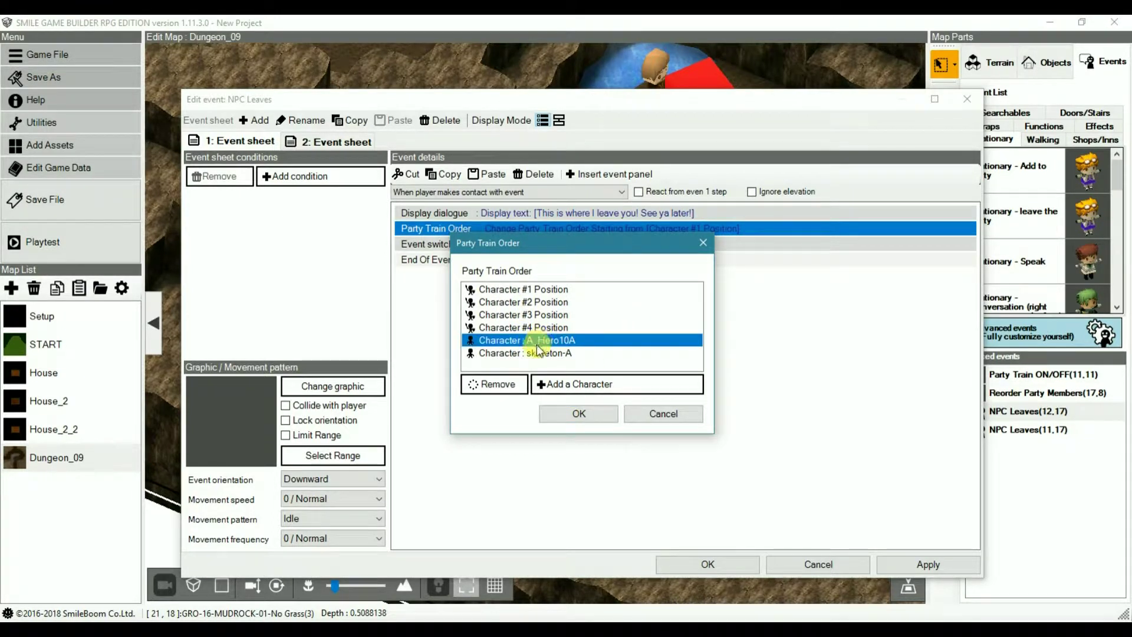
{"action": "left_click", "coordinate": [499, 384]}
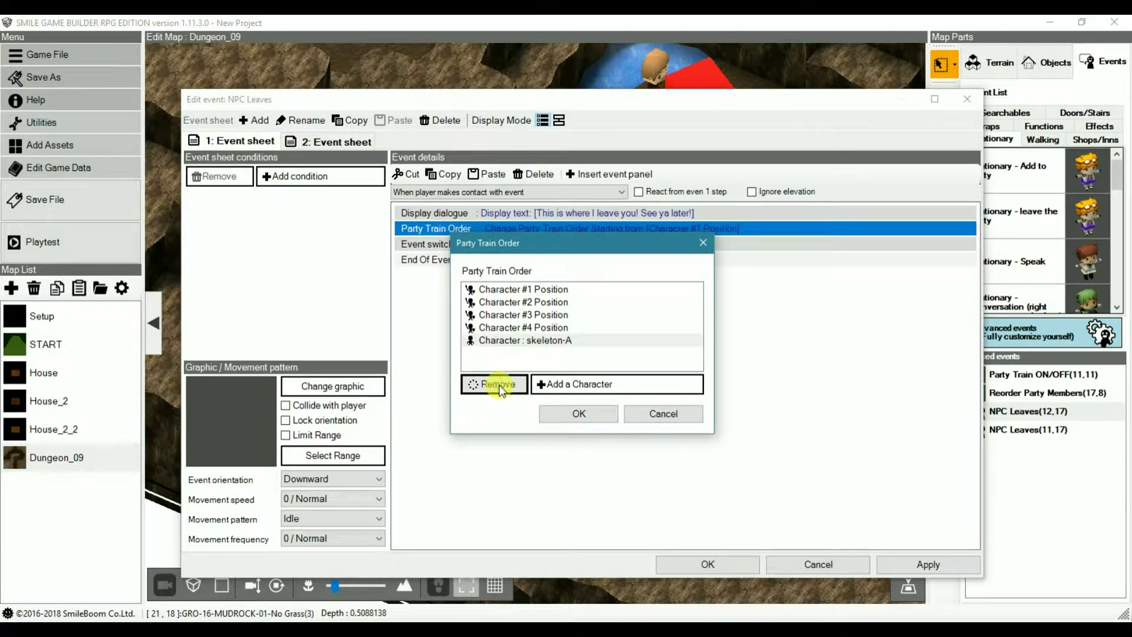
{"action": "left_click", "coordinate": [578, 415]}
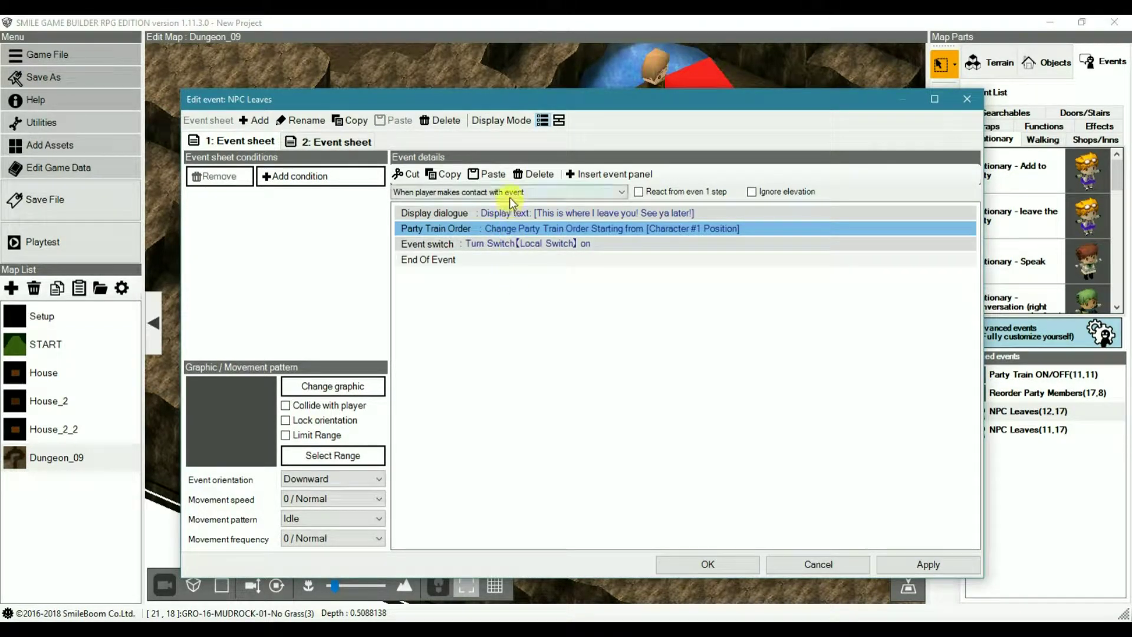
Check the second event sheet's condition, then save and close NPC Leaves.
{"action": "left_click", "coordinate": [505, 246]}
{"action": "left_click", "coordinate": [339, 143]}
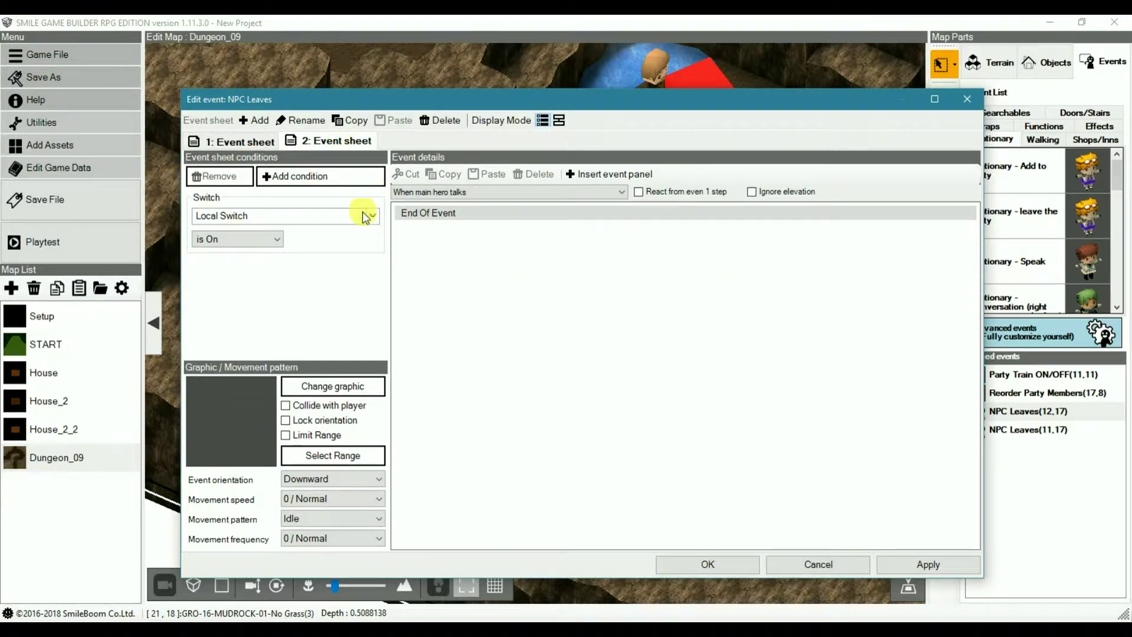
{"action": "left_click", "coordinate": [241, 142]}
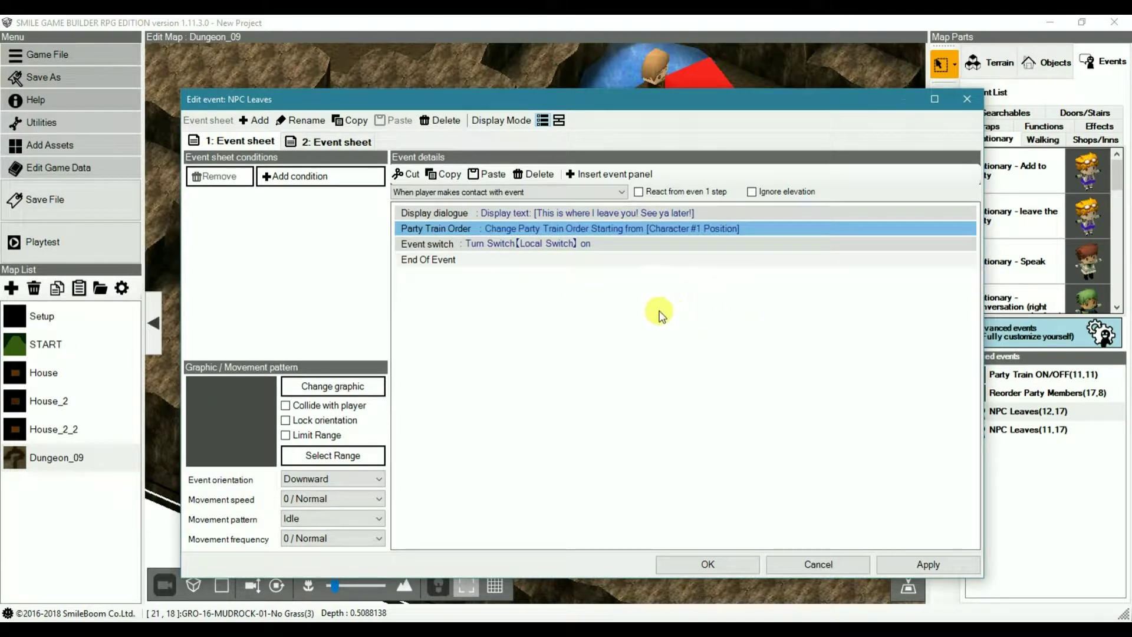
{"action": "left_click", "coordinate": [724, 561]}
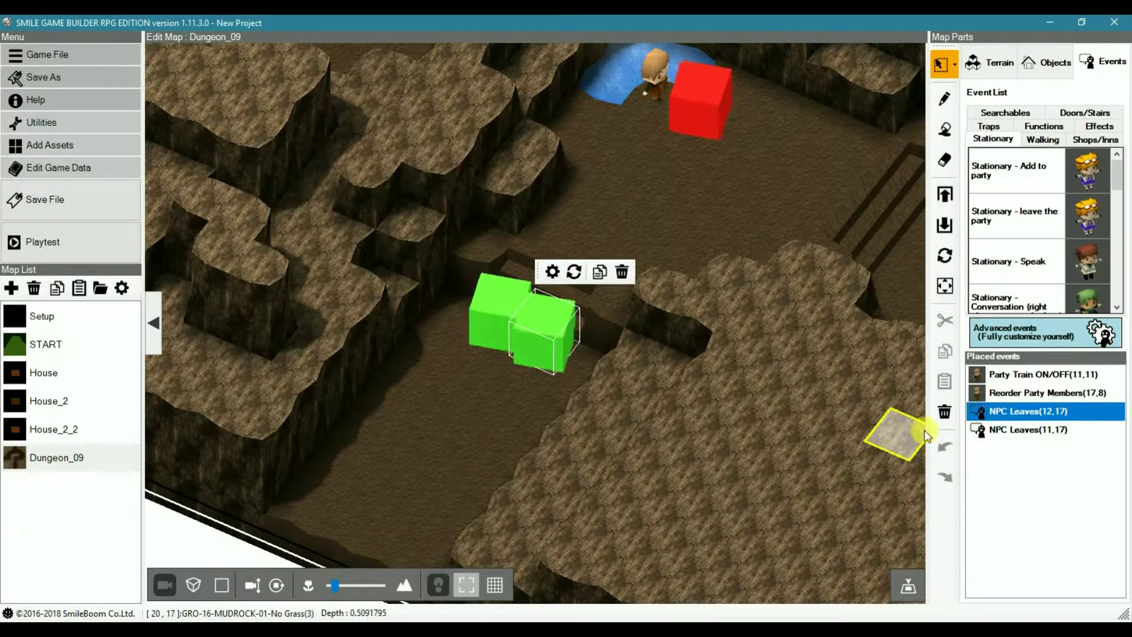
Look over both NPC Leaves events, then open Reorder Party Members for editing.
{"action": "left_click", "coordinate": [1003, 430]}
{"action": "left_click", "coordinate": [996, 414]}
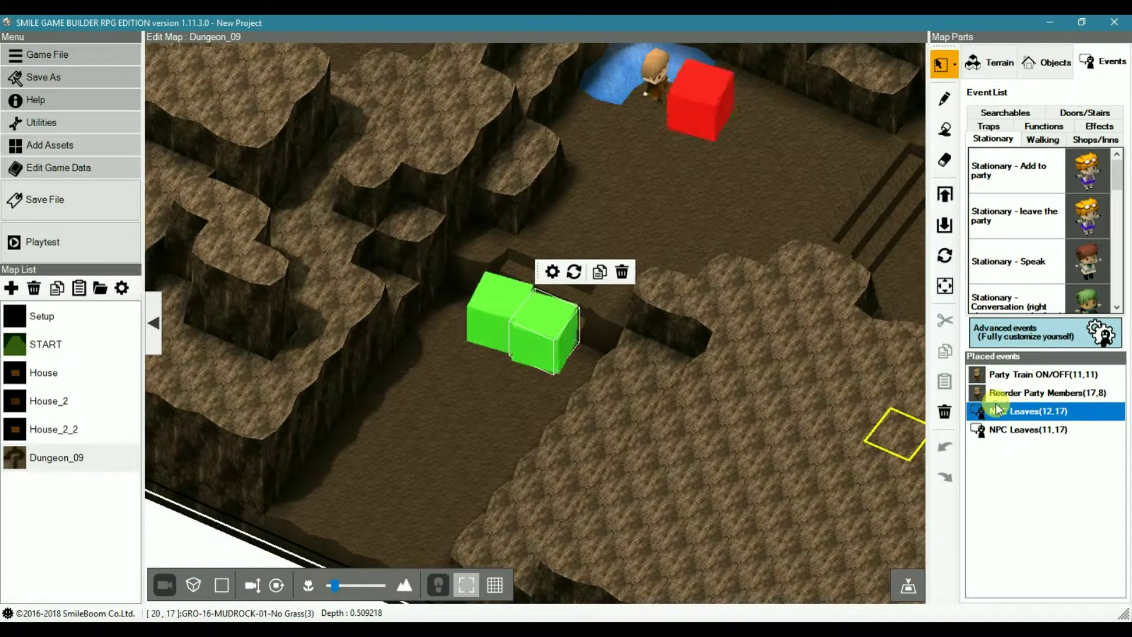
{"action": "left_click", "coordinate": [973, 429]}
{"action": "left_click", "coordinate": [990, 394]}
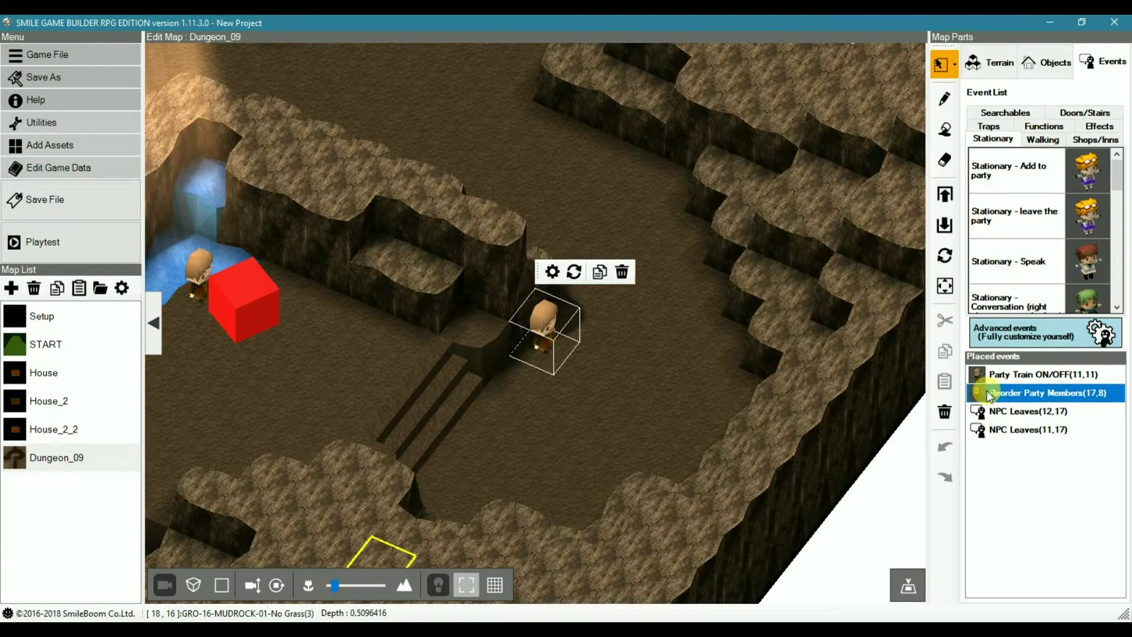
{"action": "double_click", "coordinate": [989, 394]}
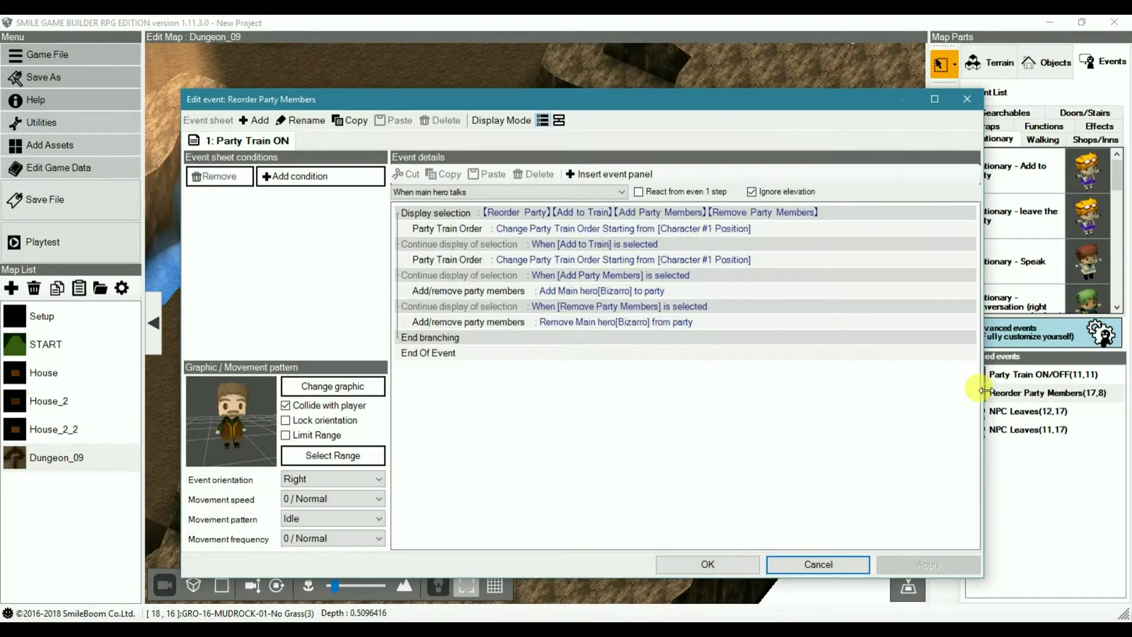
Inspect the add Bizarro command's settings without making changes.
{"action": "left_click", "coordinate": [600, 292]}
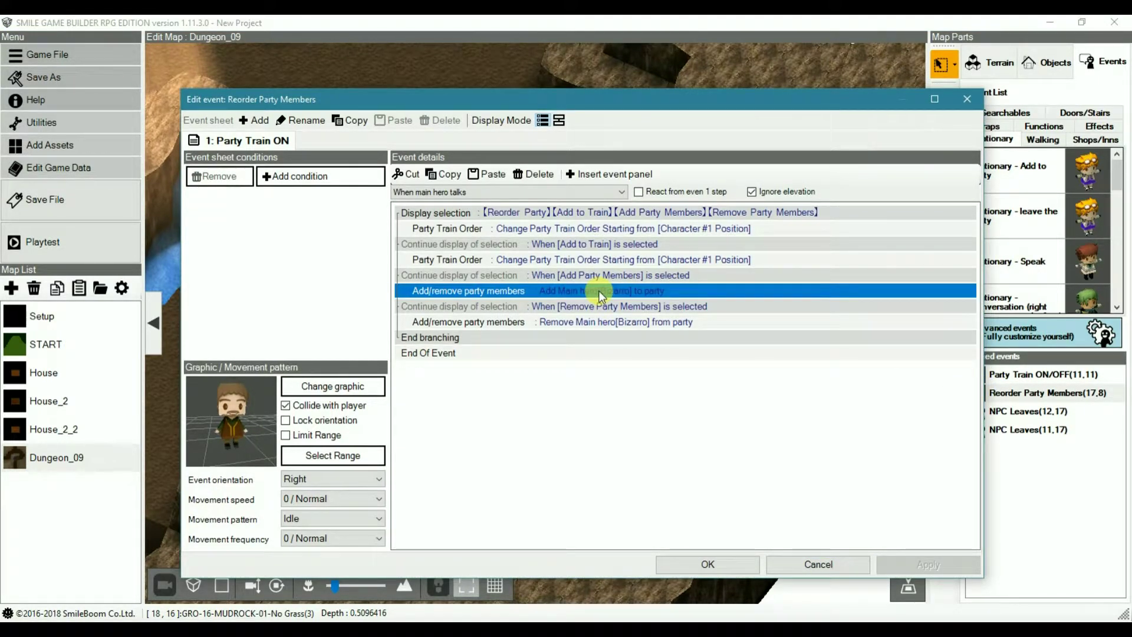
{"action": "left_click", "coordinate": [590, 174]}
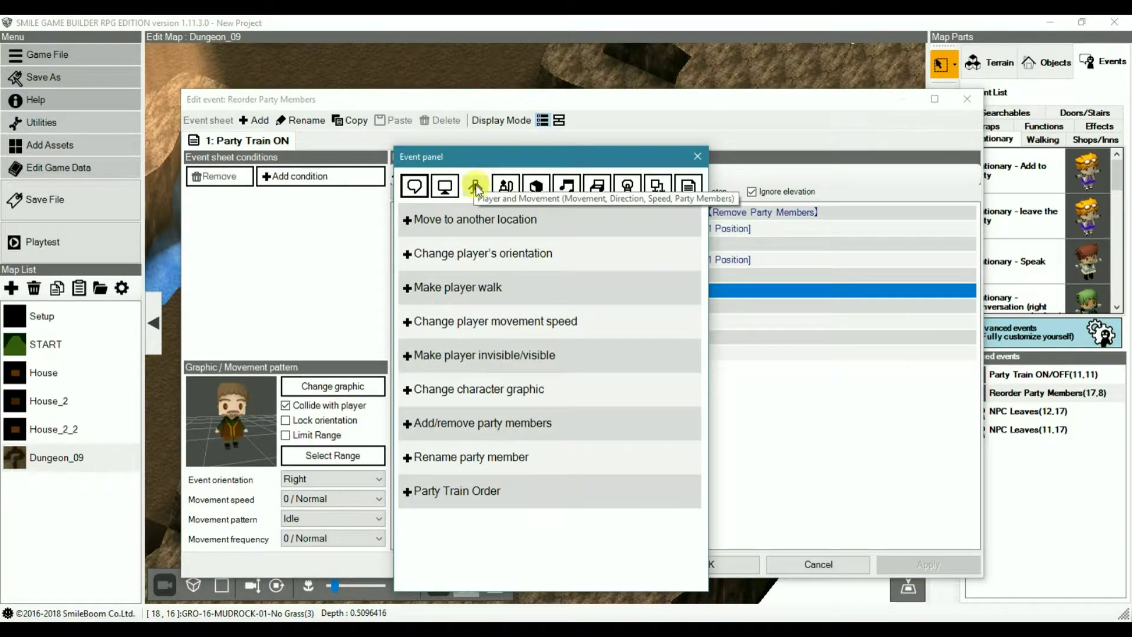
{"action": "left_click", "coordinate": [466, 423]}
{"action": "left_click", "coordinate": [696, 155]}
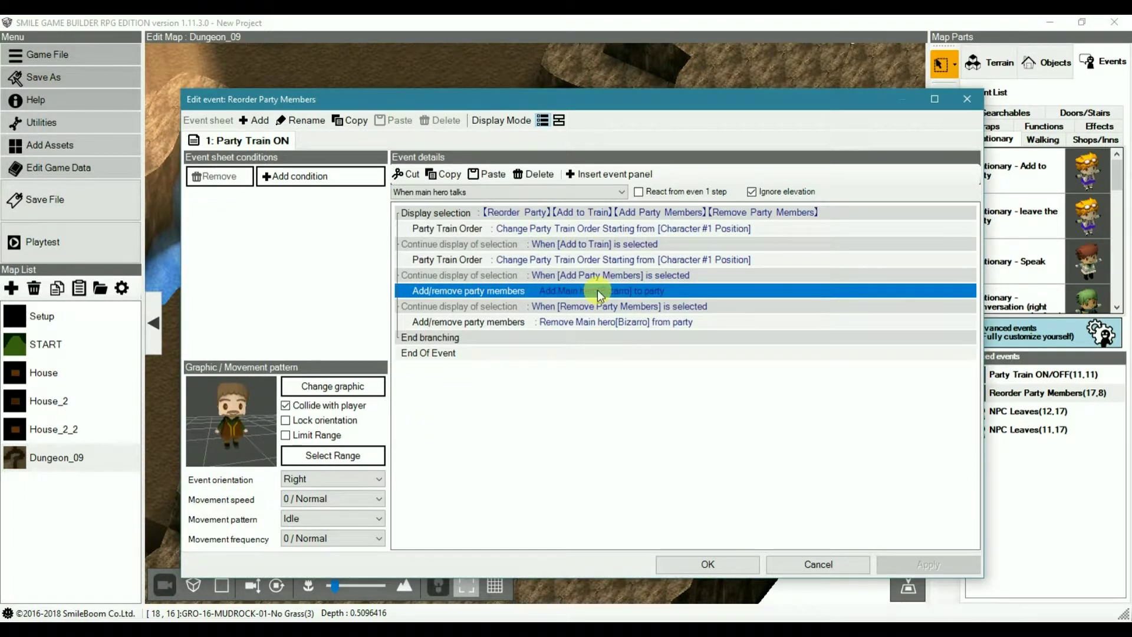
{"action": "double_click", "coordinate": [597, 289]}
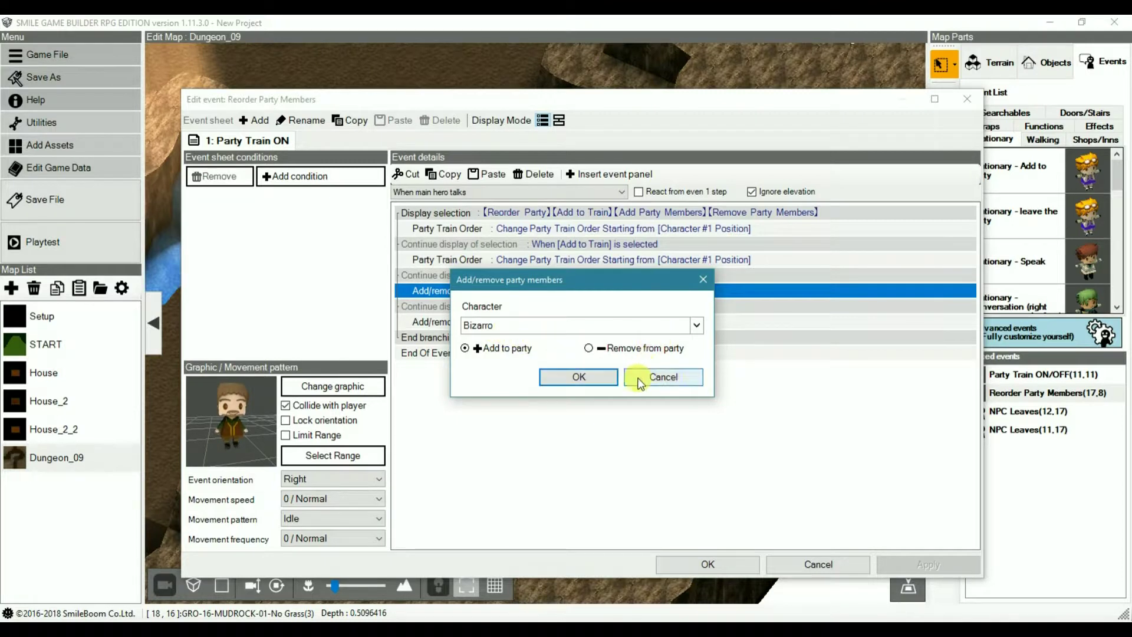
{"action": "left_click", "coordinate": [675, 383]}
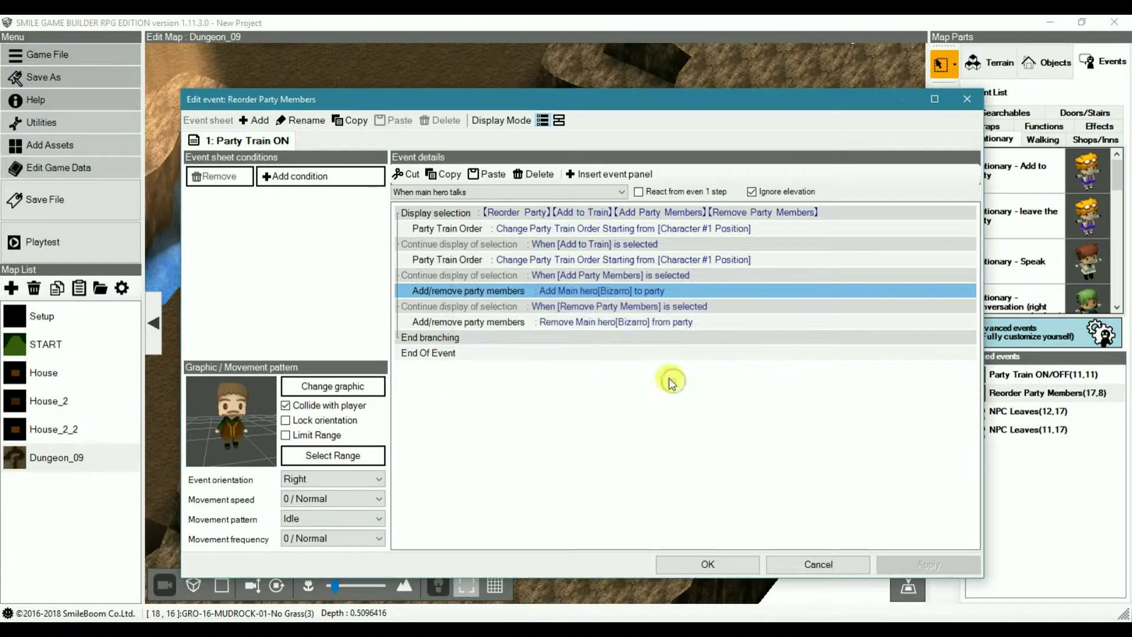
Inspect the remove Bizarro command, then save and close the event.
{"action": "left_click", "coordinate": [597, 321]}
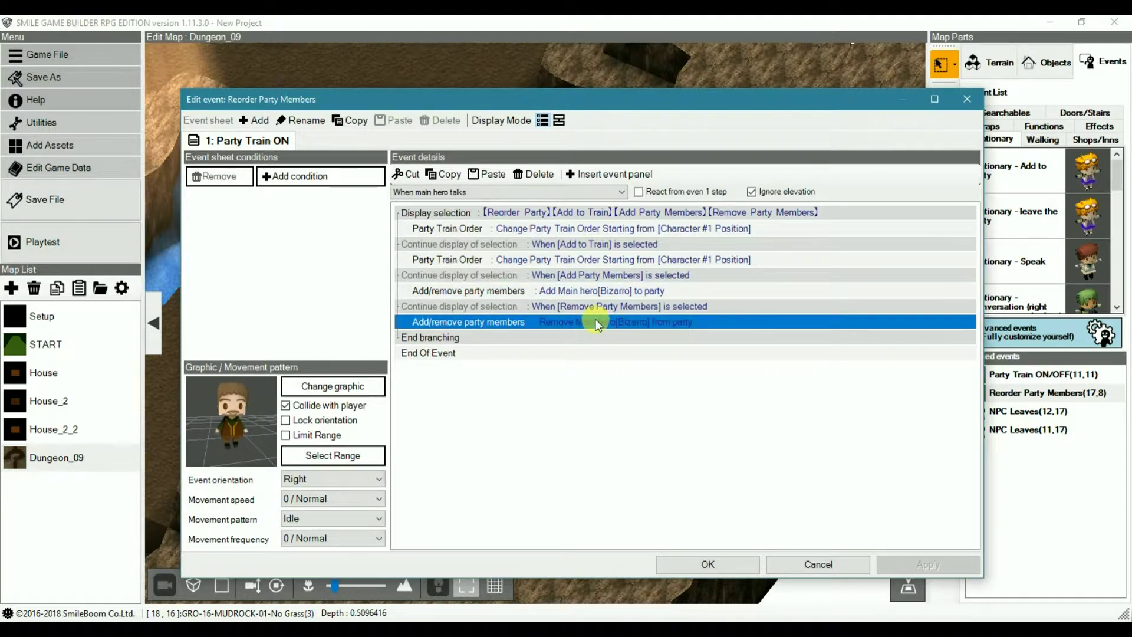
{"action": "double_click", "coordinate": [523, 325]}
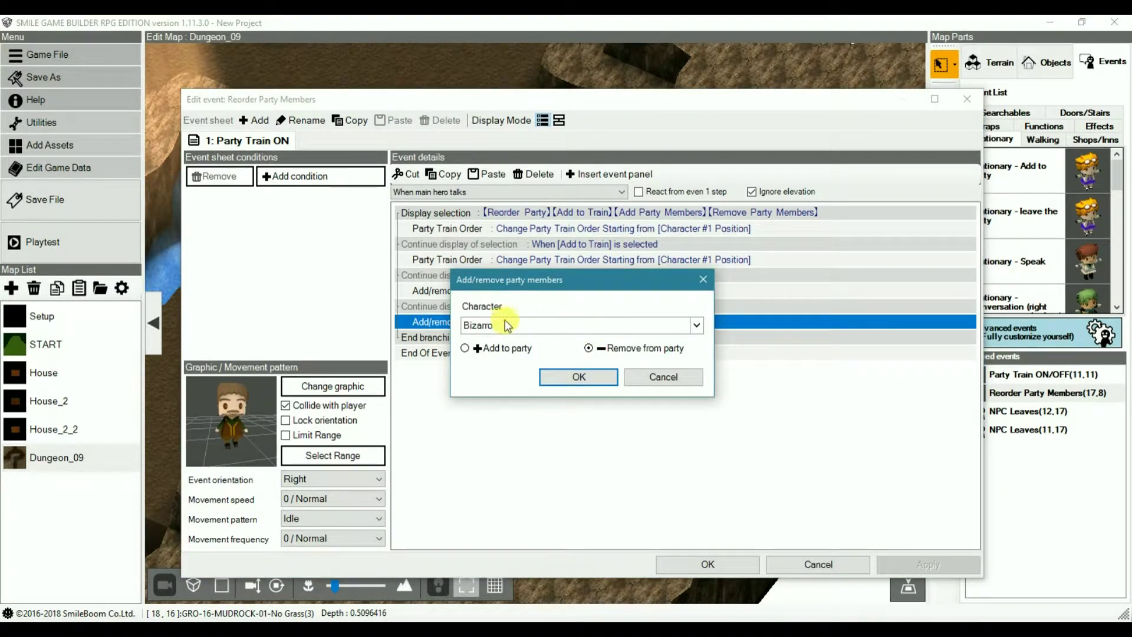
{"action": "left_click", "coordinate": [678, 377]}
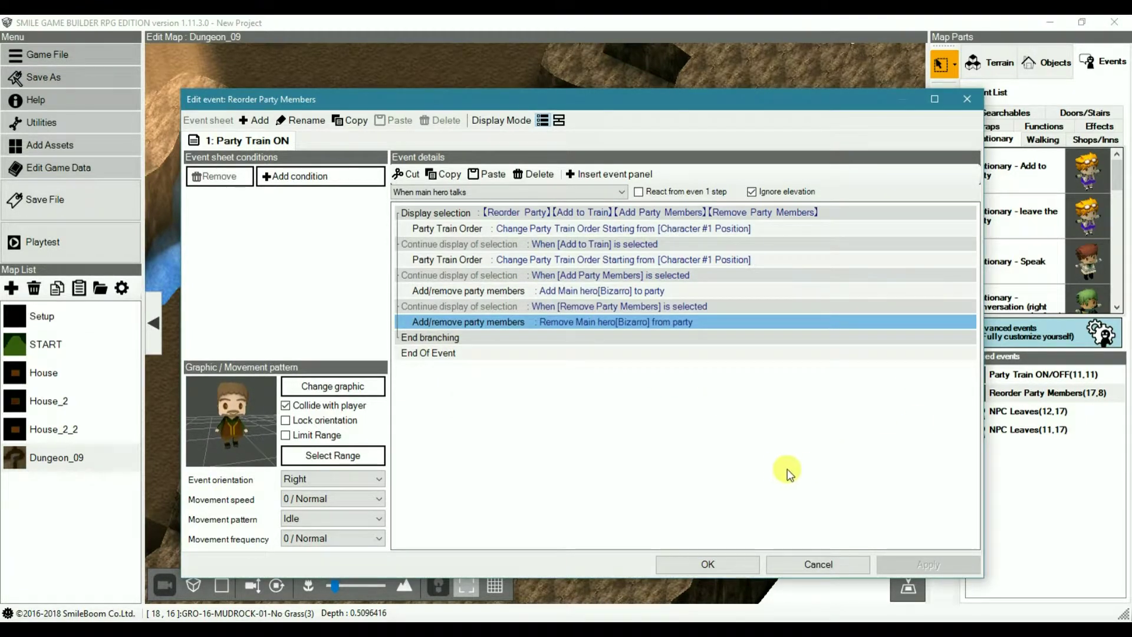
{"action": "left_click", "coordinate": [717, 559]}
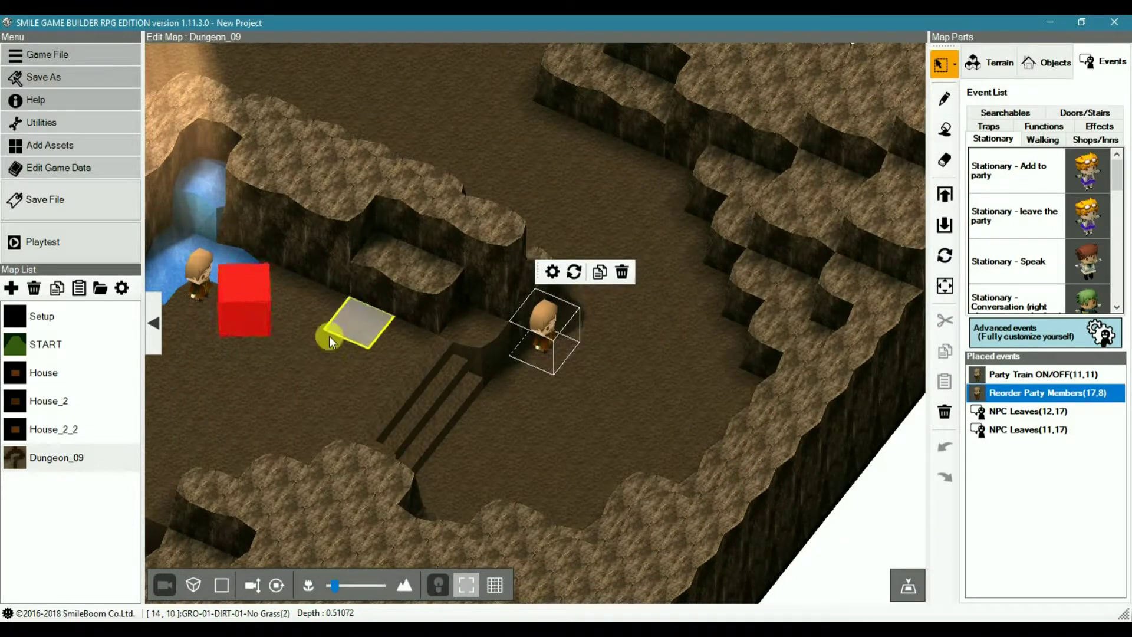
Start a playtest, walk to the event and choose Add to Train.
{"action": "left_click", "coordinate": [45, 243]}
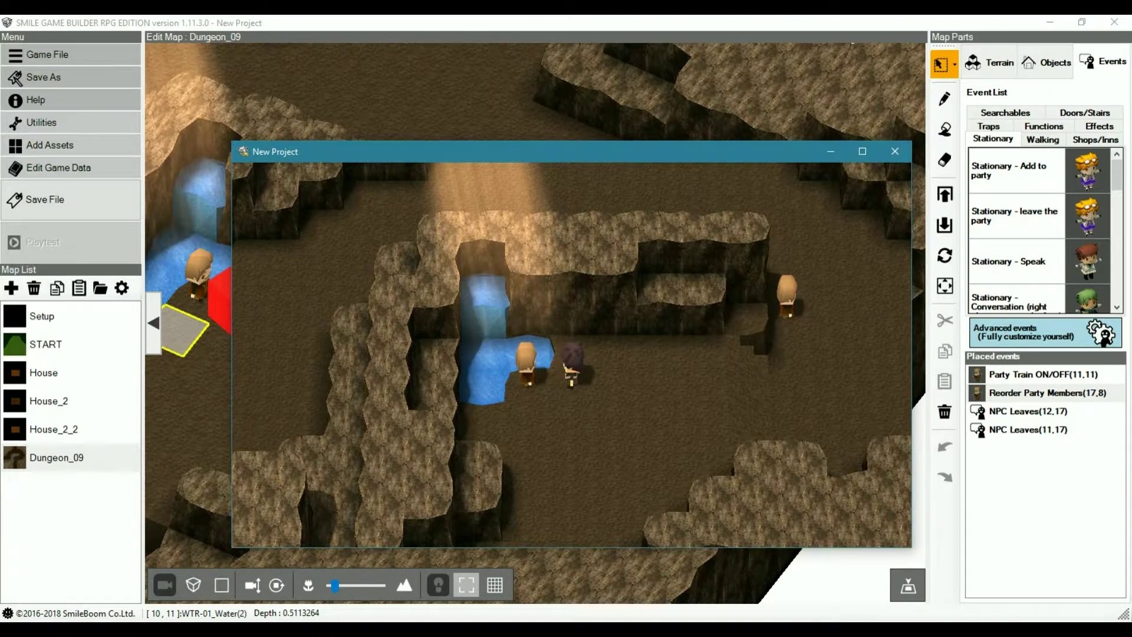
{"action": "key", "text": "Right"}
{"action": "key", "text": "Right"}
{"action": "key", "text": "Right"}
{"action": "key", "text": "Right"}
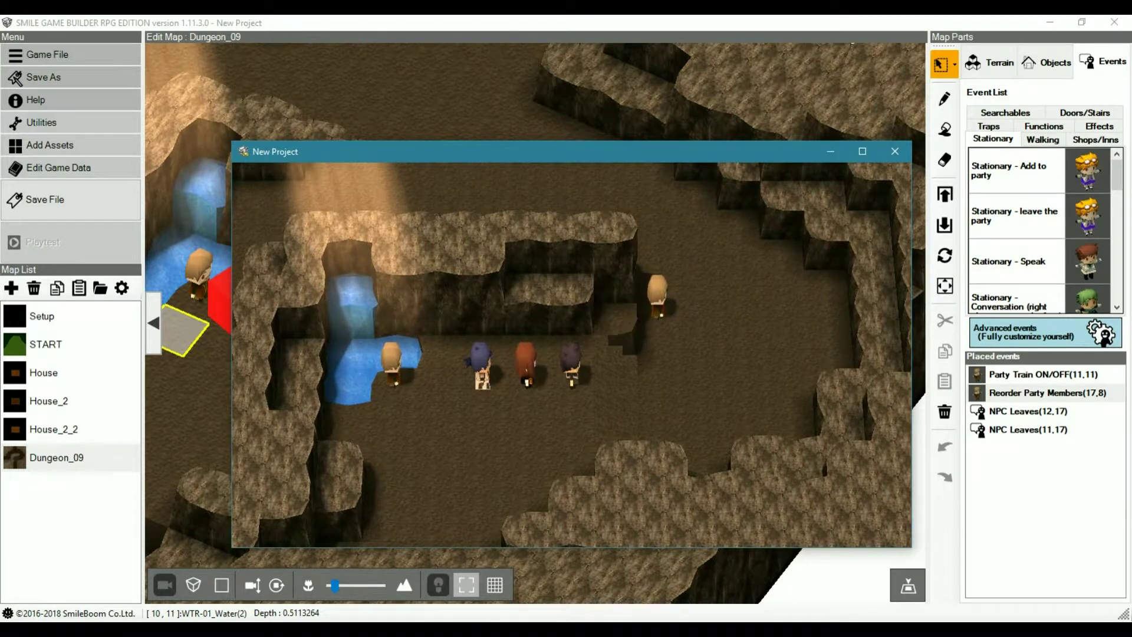
{"action": "key", "text": "Up"}
{"action": "key", "text": "Up"}
{"action": "key", "text": "Up"}
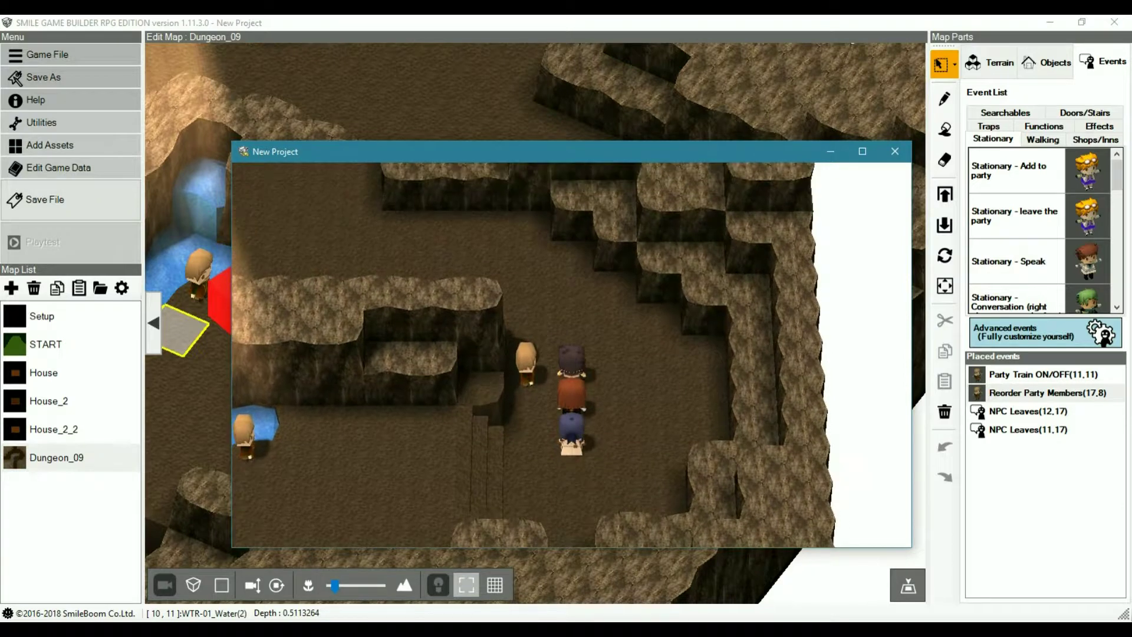
{"action": "key", "text": "Return"}
{"action": "key", "text": "Down"}
{"action": "key", "text": "Return"}
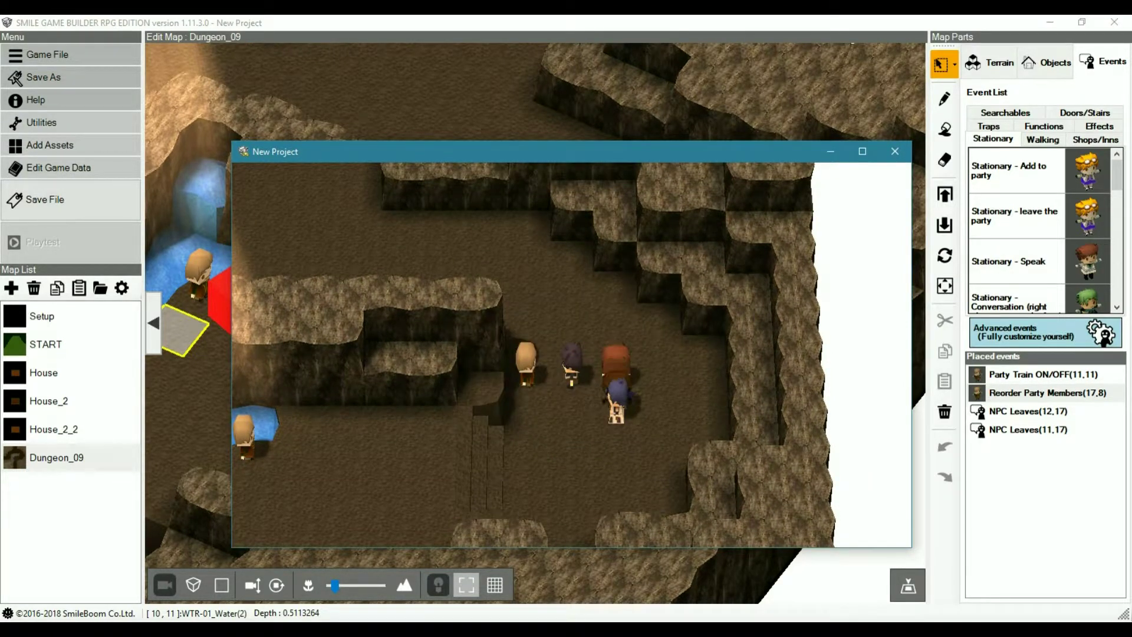
Trigger the menu again, choosing Reorder Party and then Add to Train.
{"action": "key", "text": "Up"}
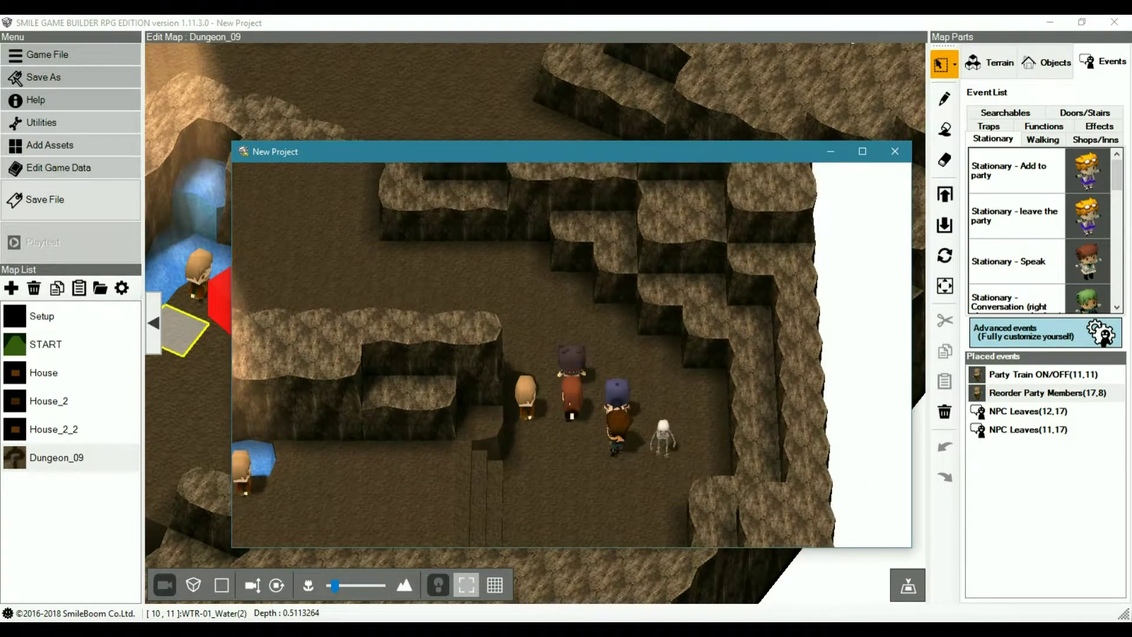
{"action": "key", "text": "Right"}
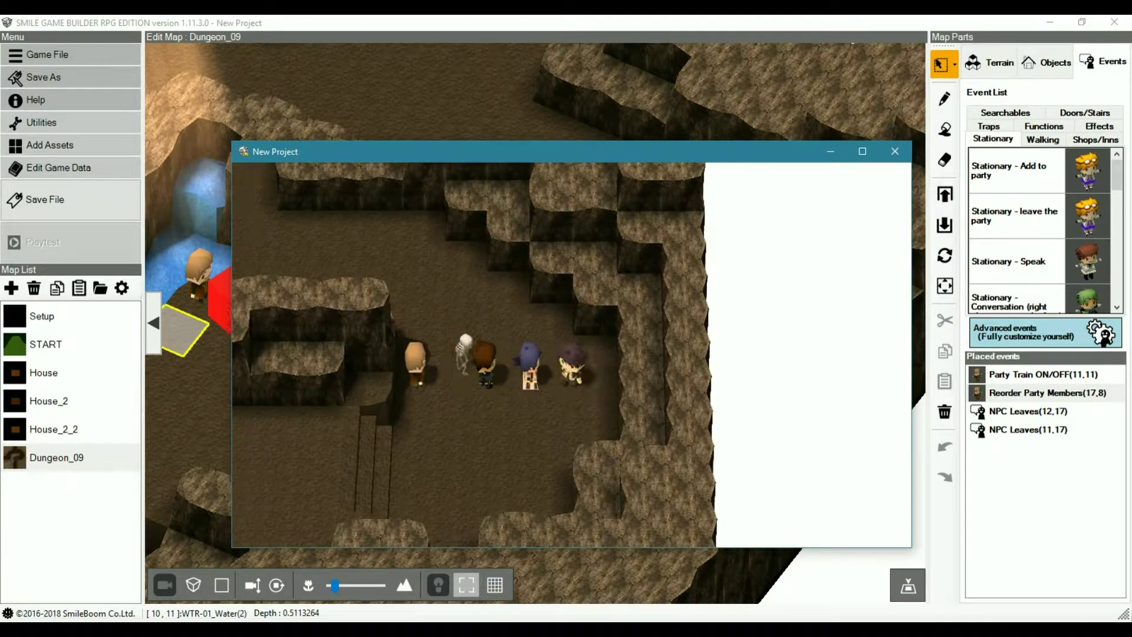
{"action": "key", "text": "Right"}
{"action": "key", "text": "Return"}
{"action": "key", "text": "Down"}
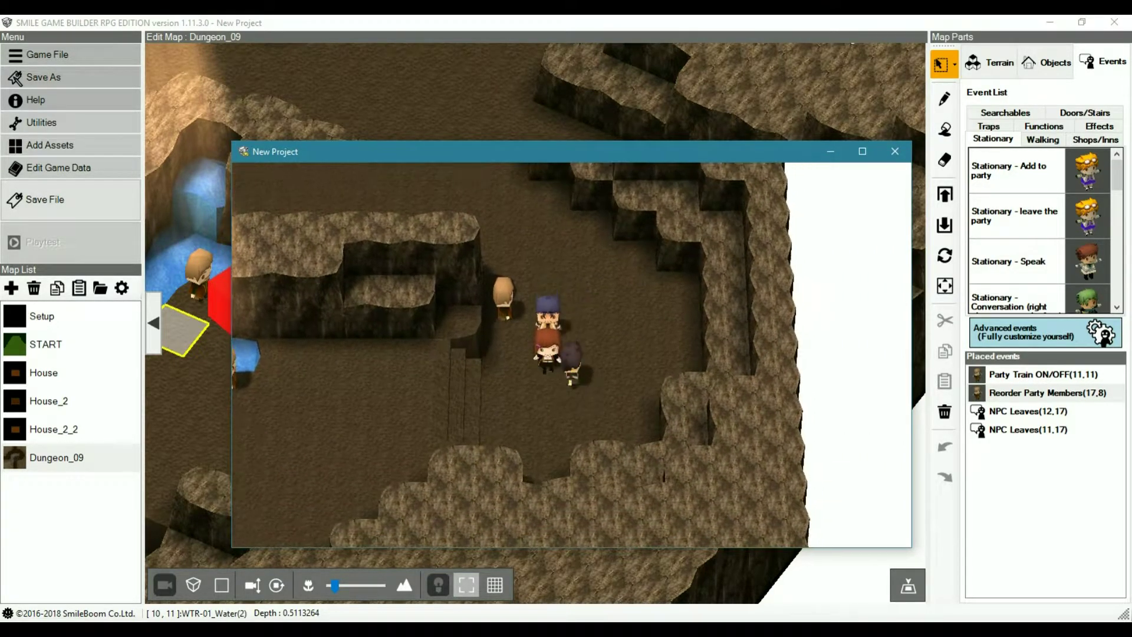
{"action": "key", "text": "Right"}
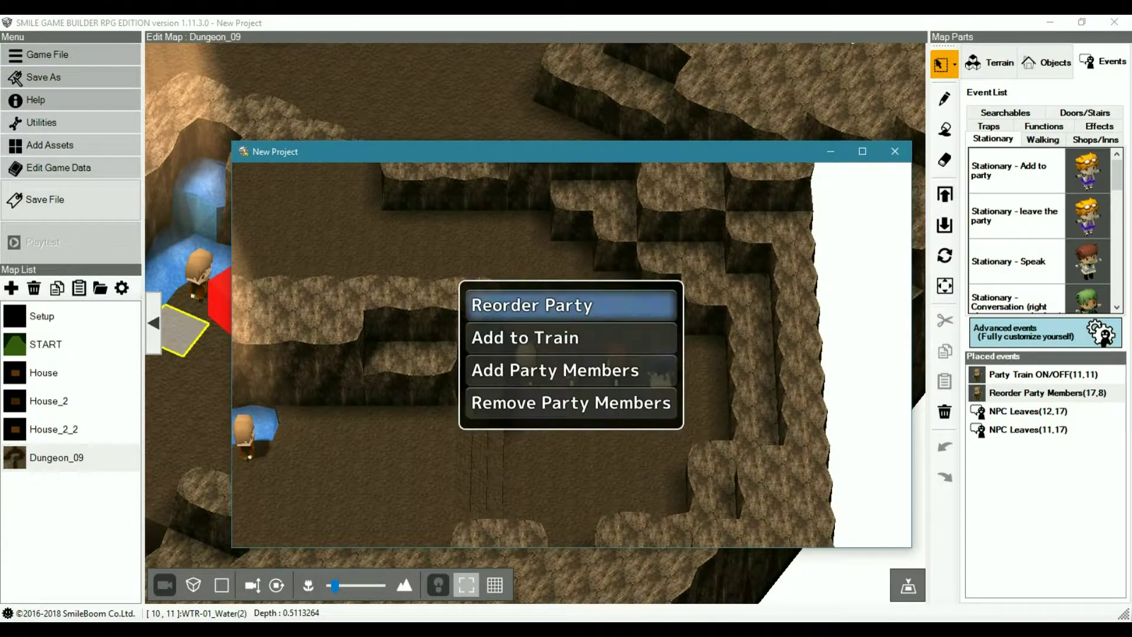
{"action": "key", "text": "Down"}
{"action": "key", "text": "Return"}
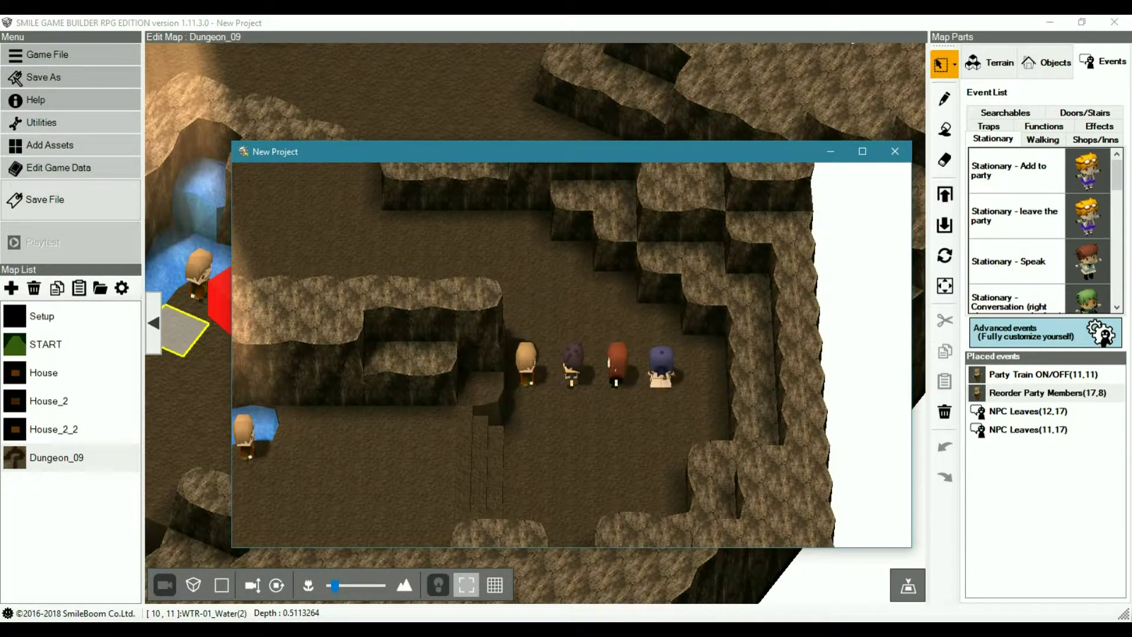
Walk the party onto the NPC Leaves spot and dismiss the farewell message.
{"action": "key", "text": "Down"}
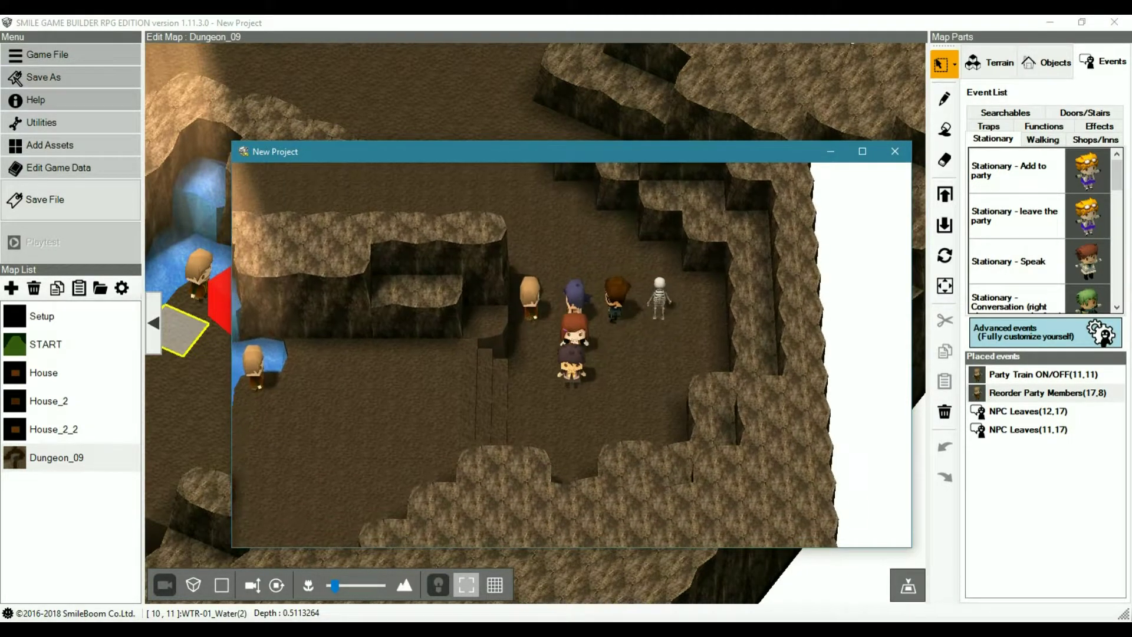
{"action": "key", "text": "Left"}
{"action": "key", "text": "Down"}
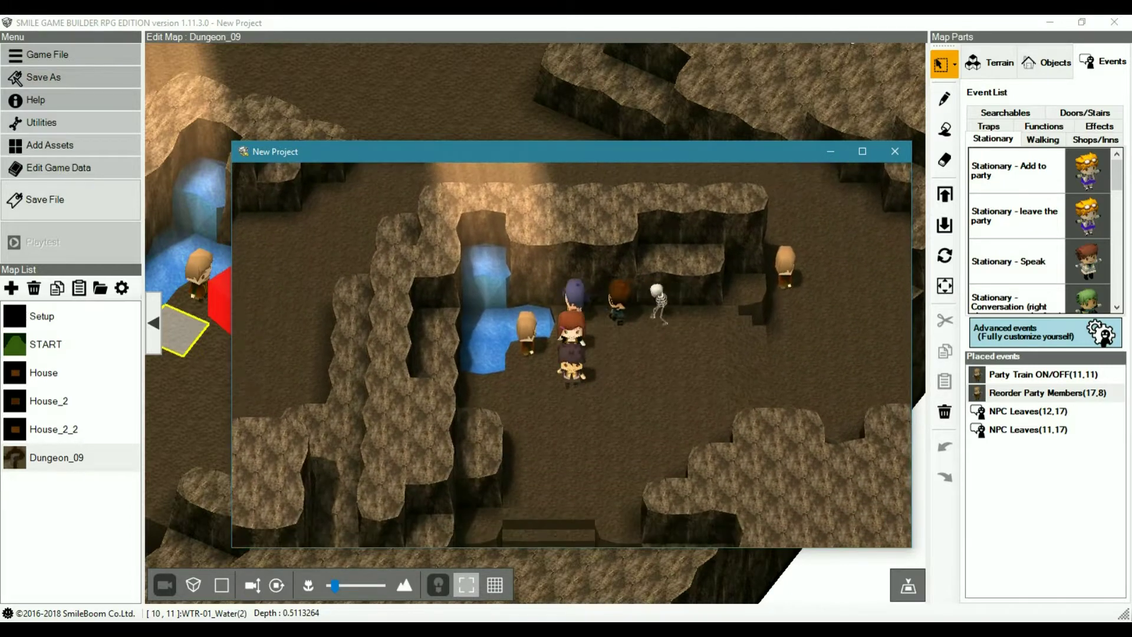
{"action": "key", "text": "Down"}
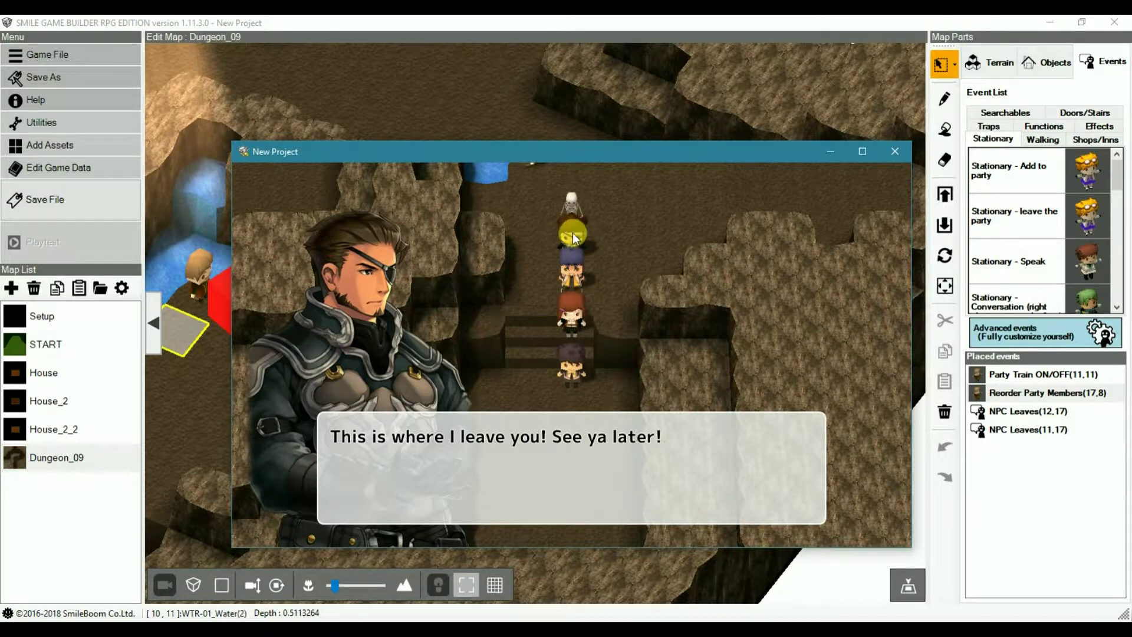
{"action": "key", "text": "Return"}
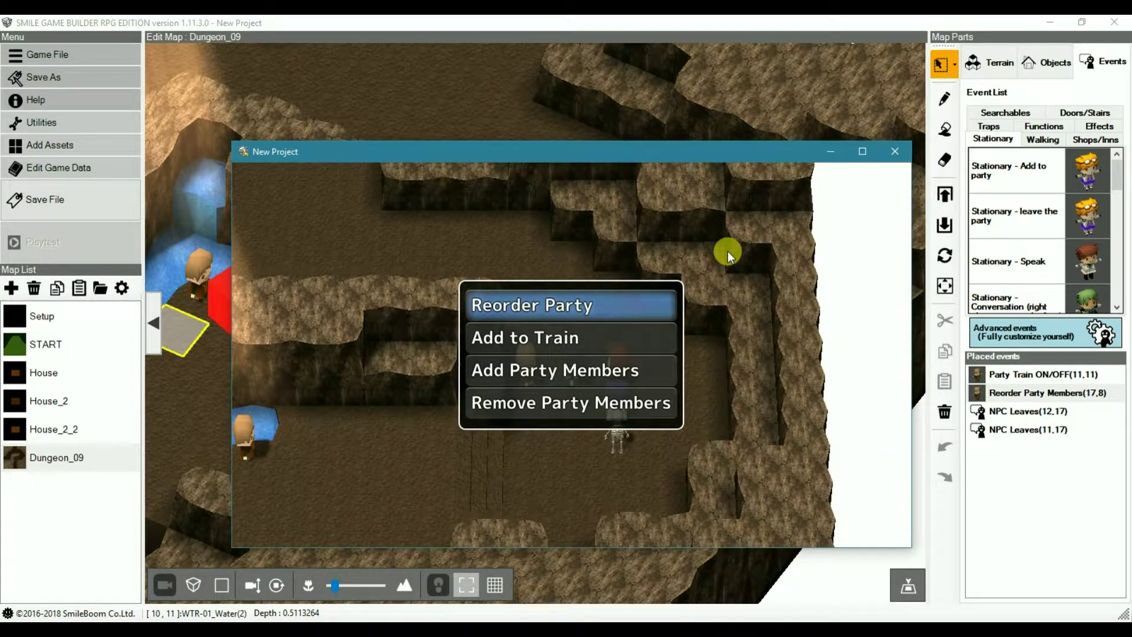
Choose Add Party Members, then Reorder Party, and walk the leader around the event.
{"action": "key", "text": "Down"}
{"action": "key", "text": "Down"}
{"action": "key", "text": "Return"}
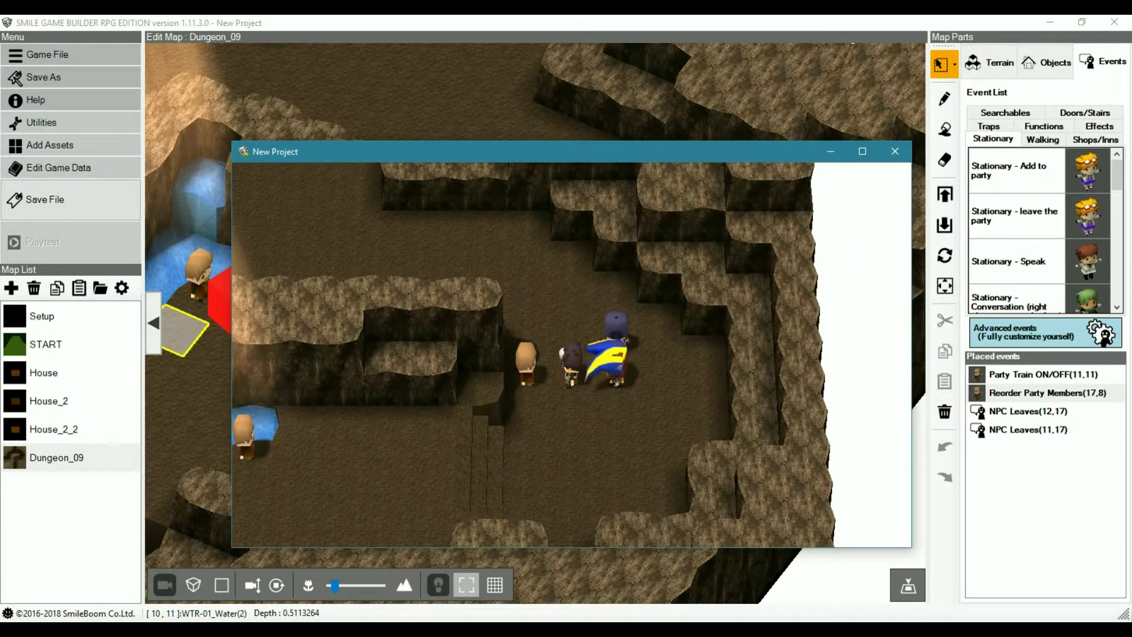
{"action": "key", "text": "Return"}
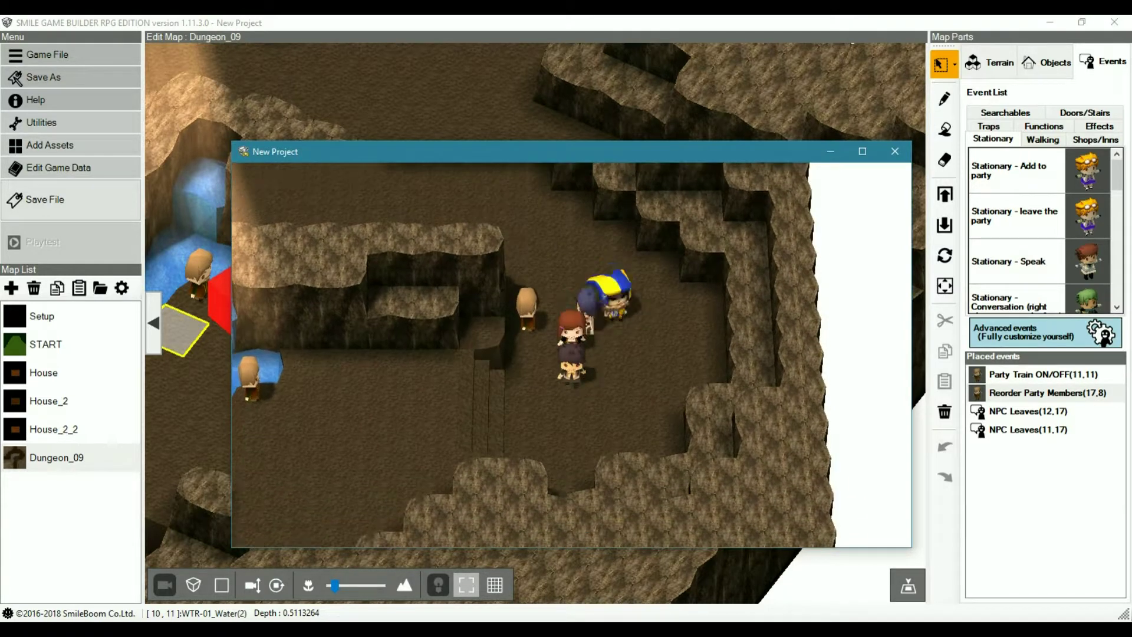
{"action": "key", "text": "Down"}
{"action": "key", "text": "Left"}
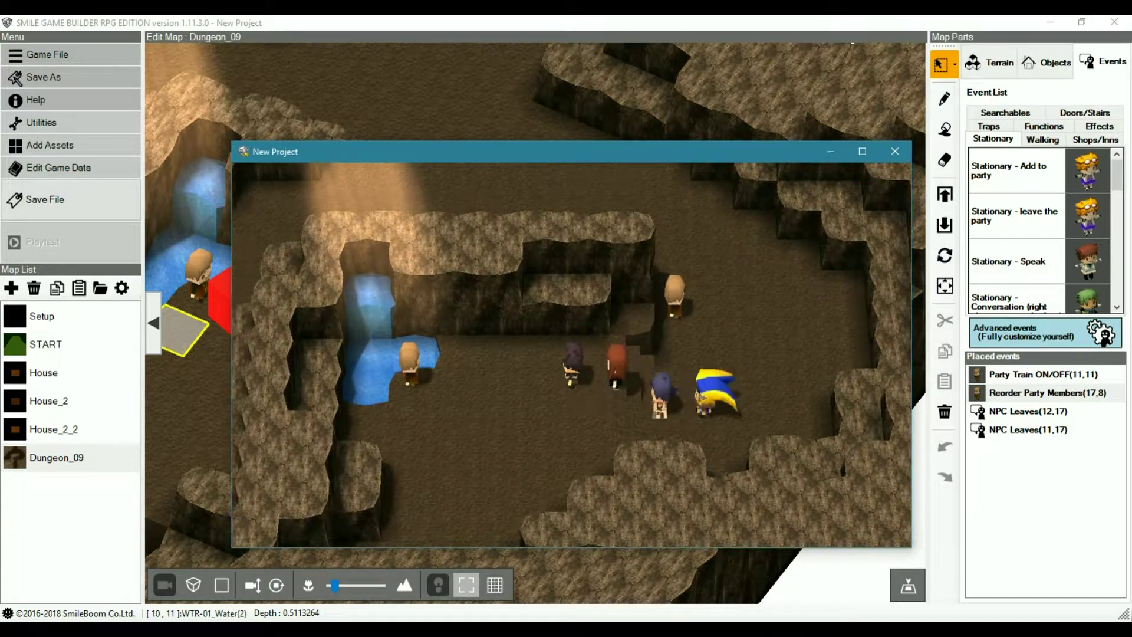
{"action": "key", "text": "Left"}
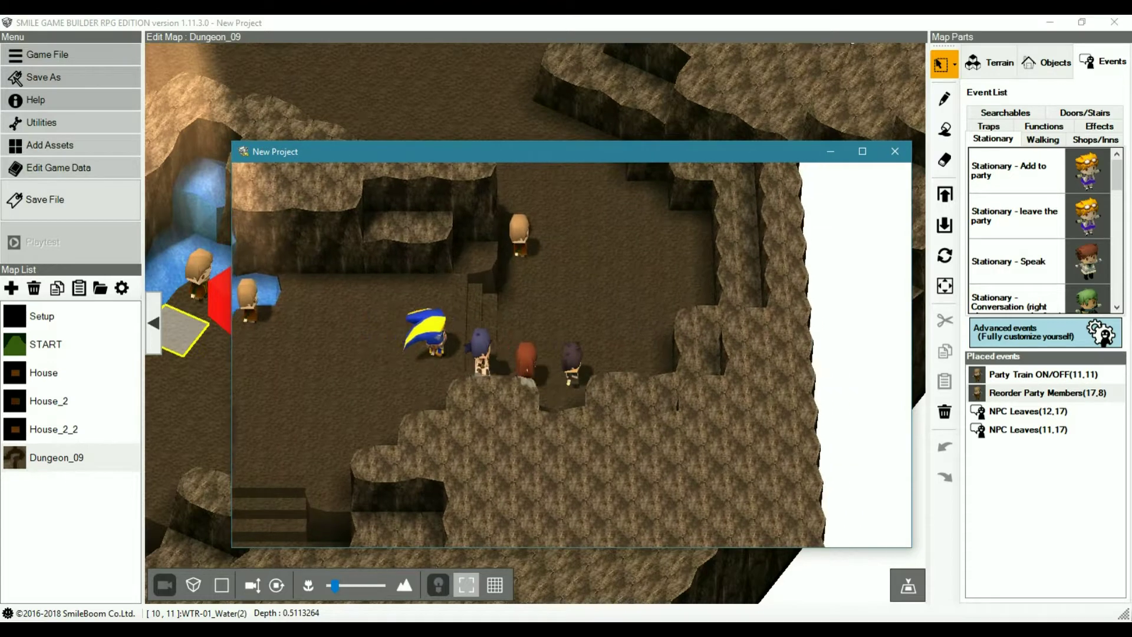
{"action": "key", "text": "Right"}
{"action": "key", "text": "Down"}
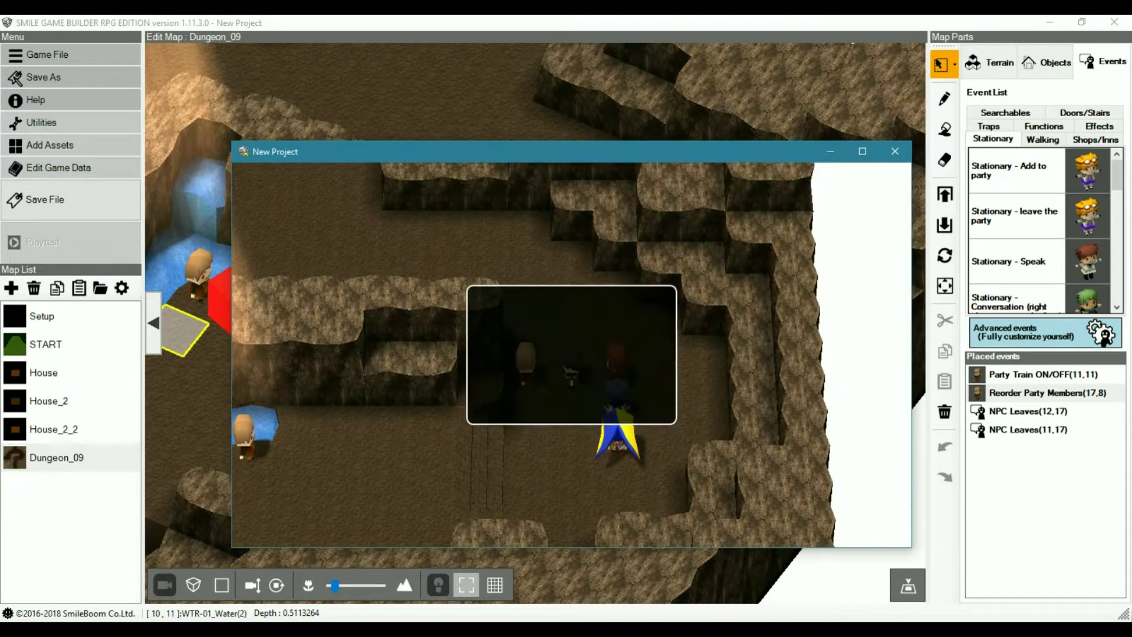
{"action": "key", "text": "Escape"}
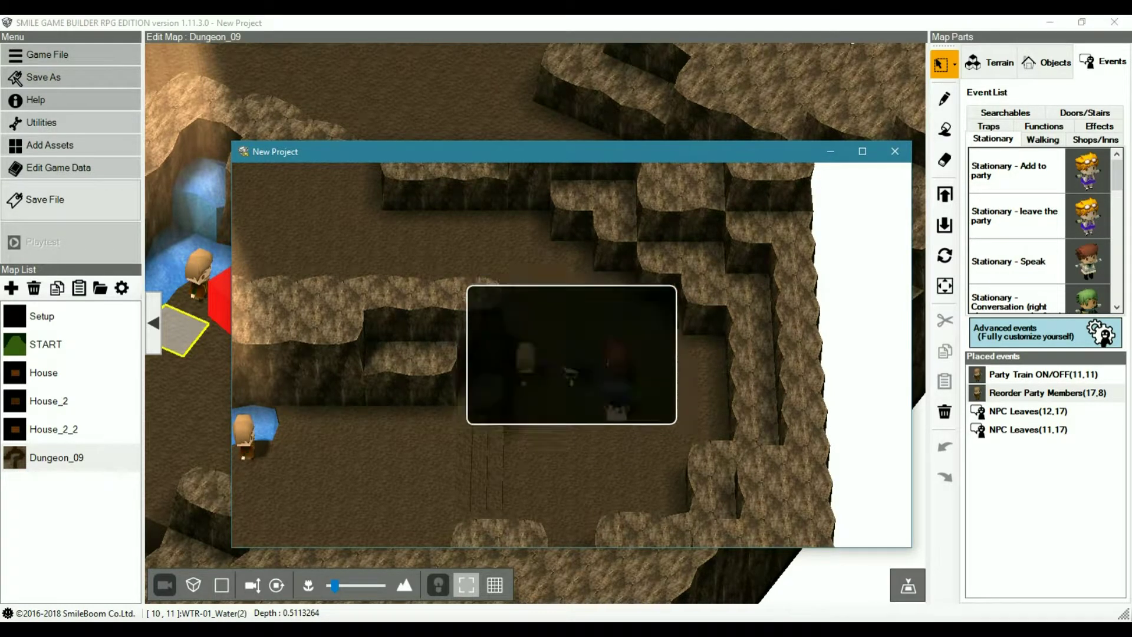
Walk the party south past the stairs until skeleton-A leaves, dismissing its message.
{"action": "key", "text": "Up"}
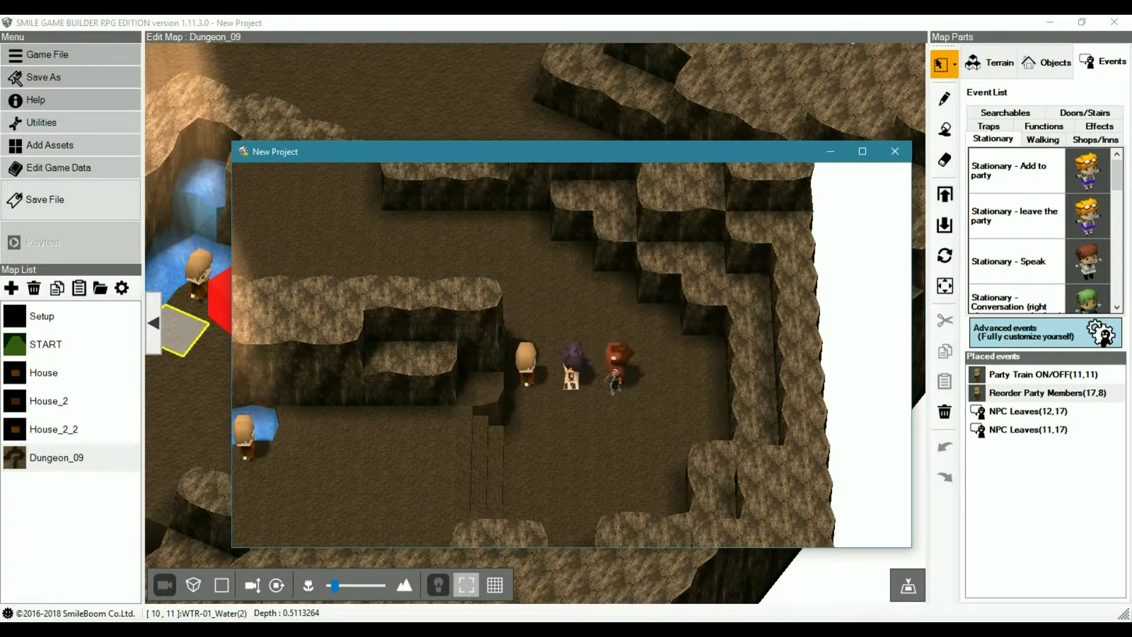
{"action": "key", "text": "Down"}
{"action": "key", "text": "Left"}
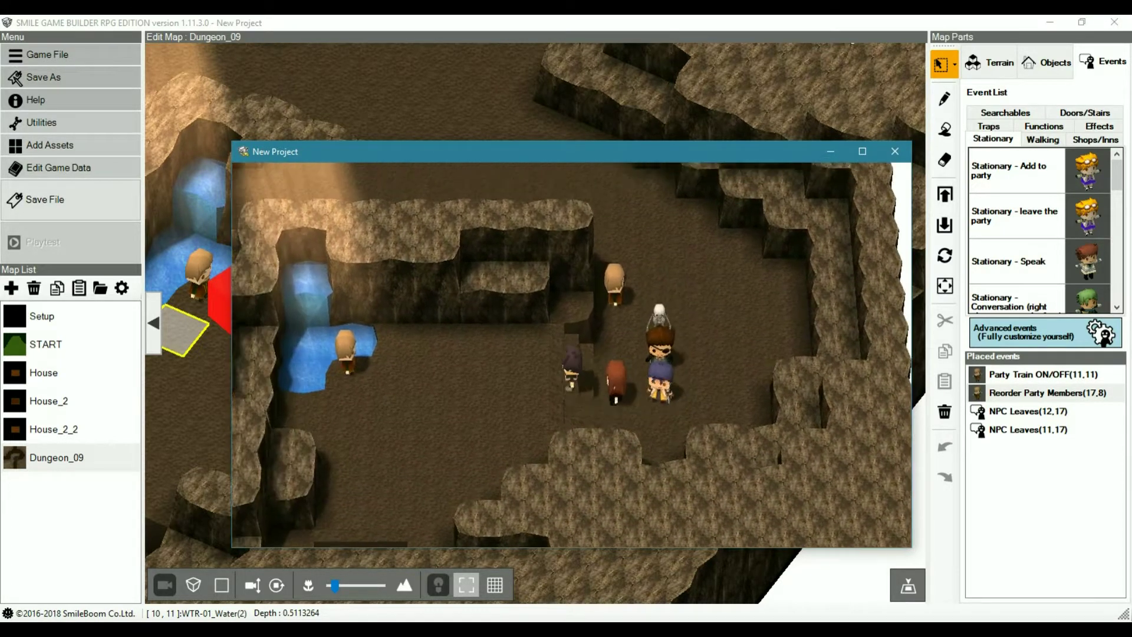
{"action": "key", "text": "Down"}
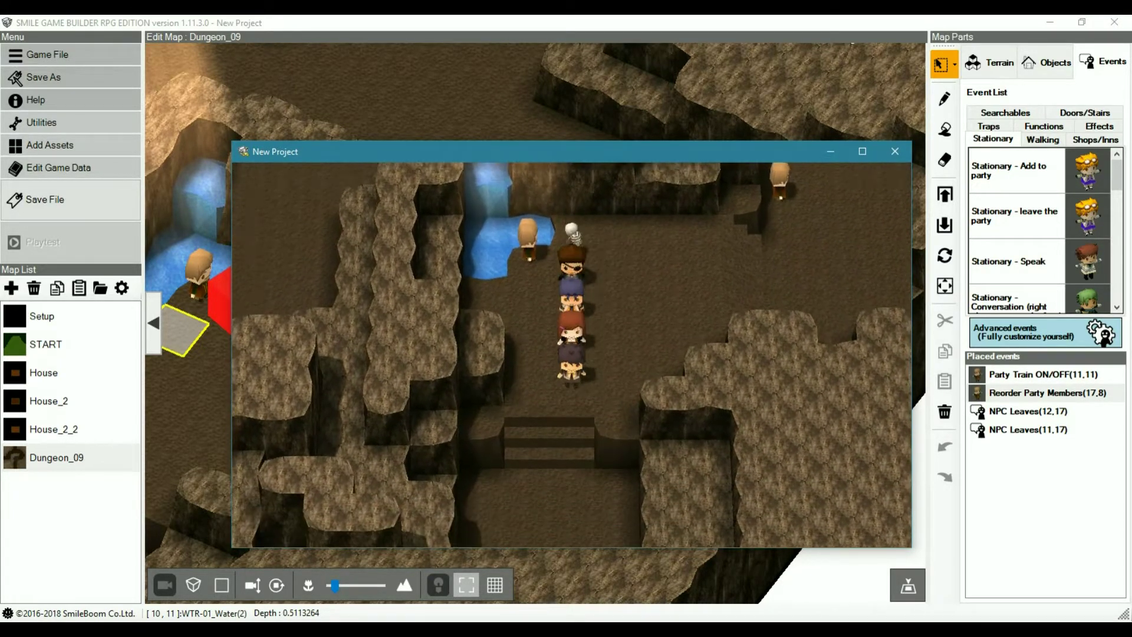
{"action": "key", "text": "Down"}
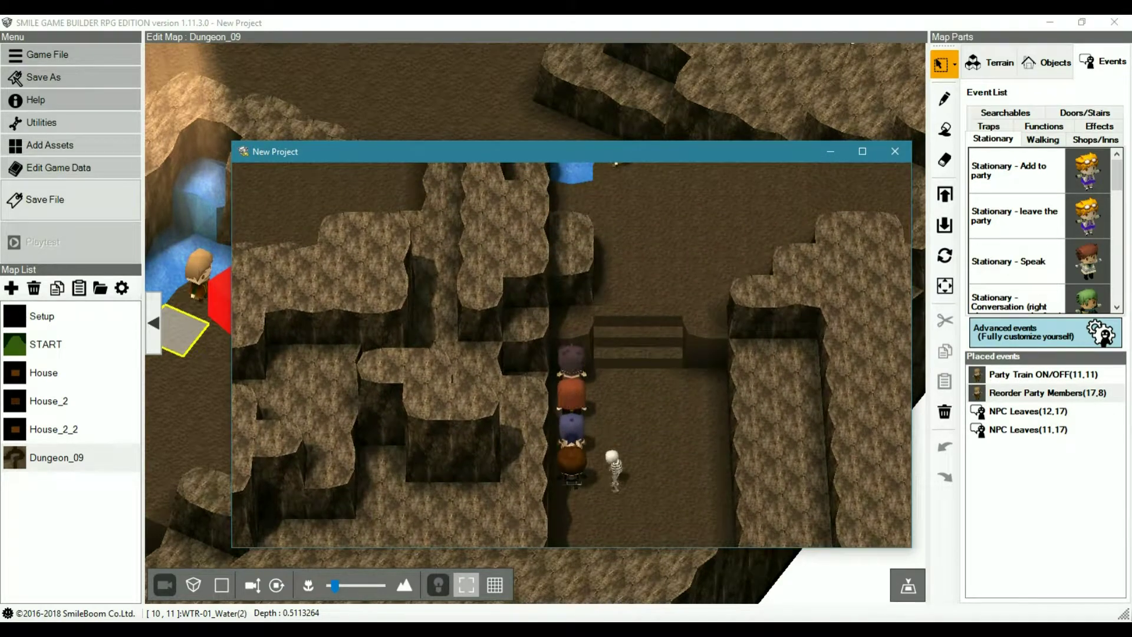
{"action": "key", "text": "Return"}
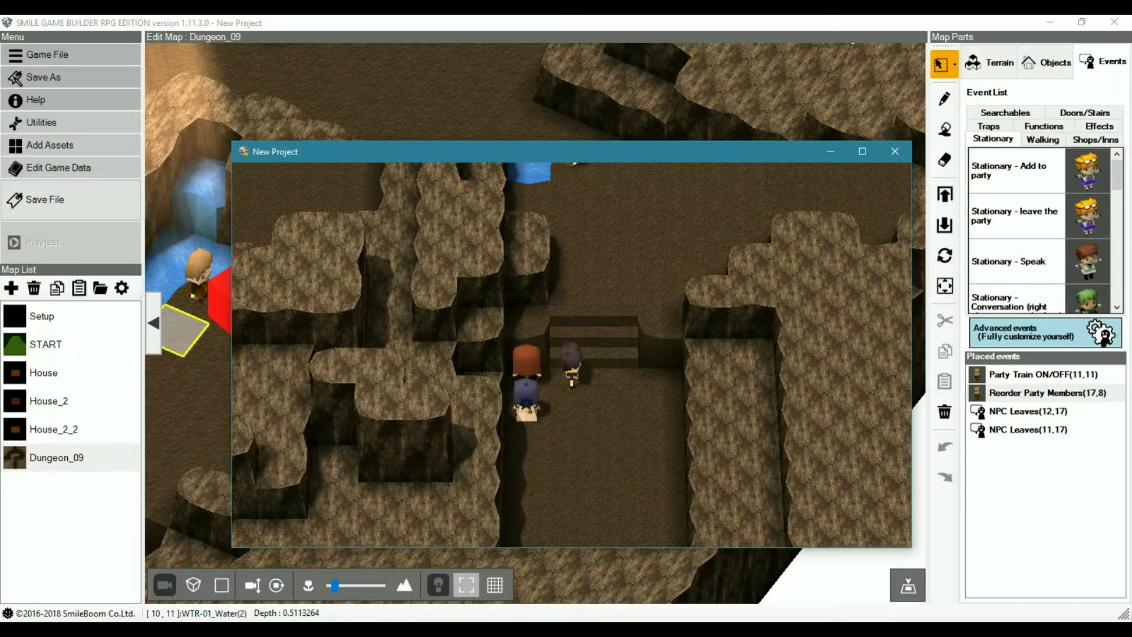
{"action": "key", "text": "Up"}
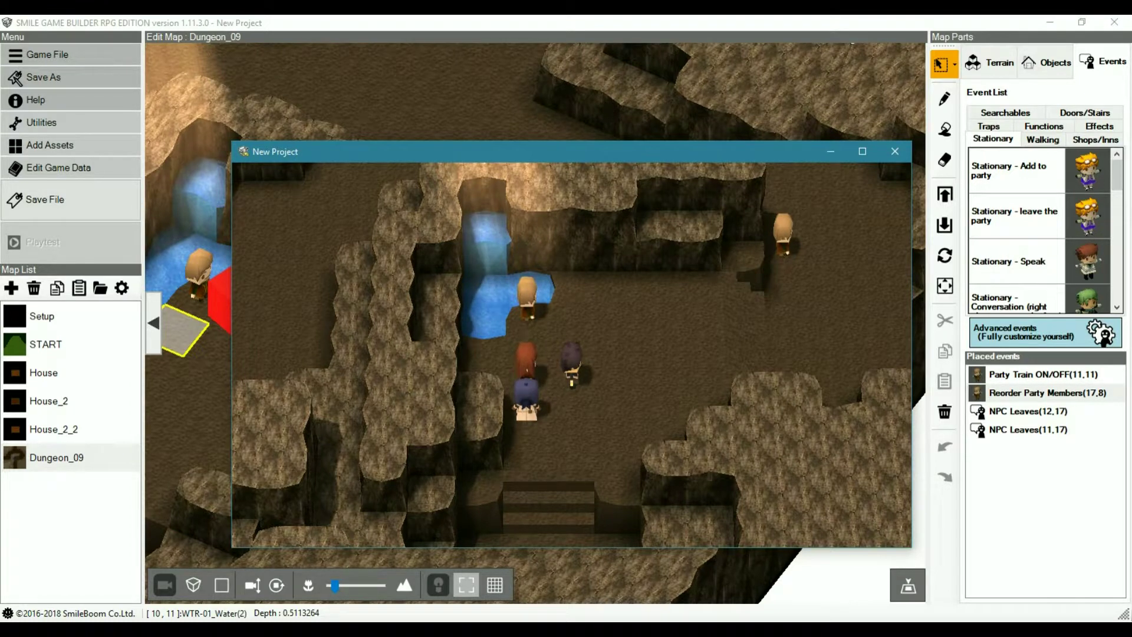
Walk the party east, north and west, rotating the camera twice around it.
{"action": "key", "text": "Right"}
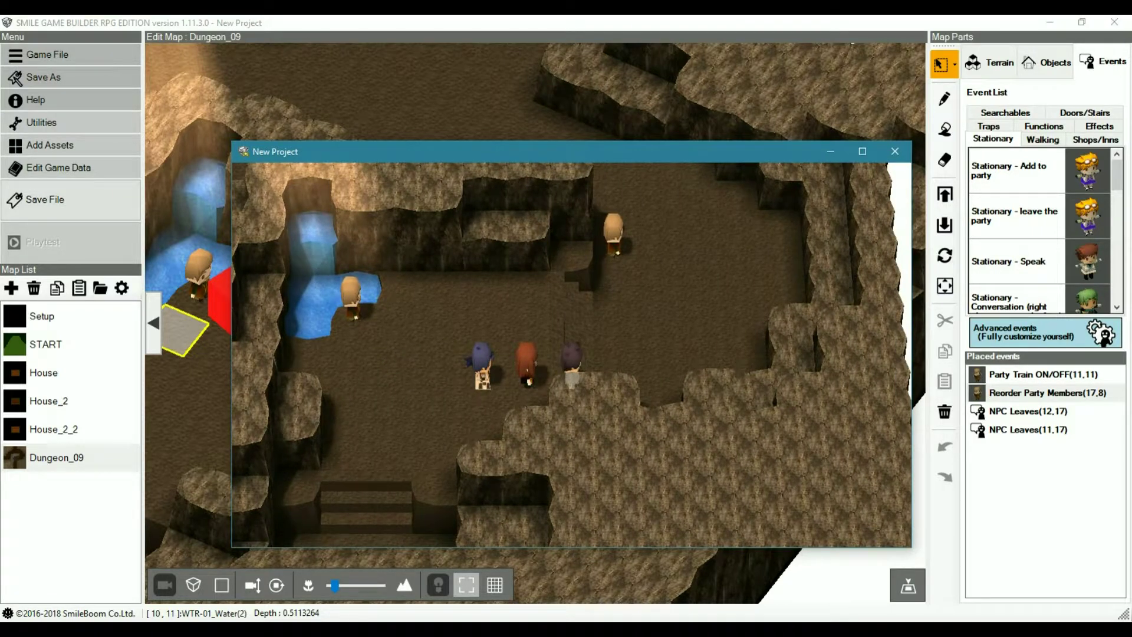
{"action": "key", "text": "Up"}
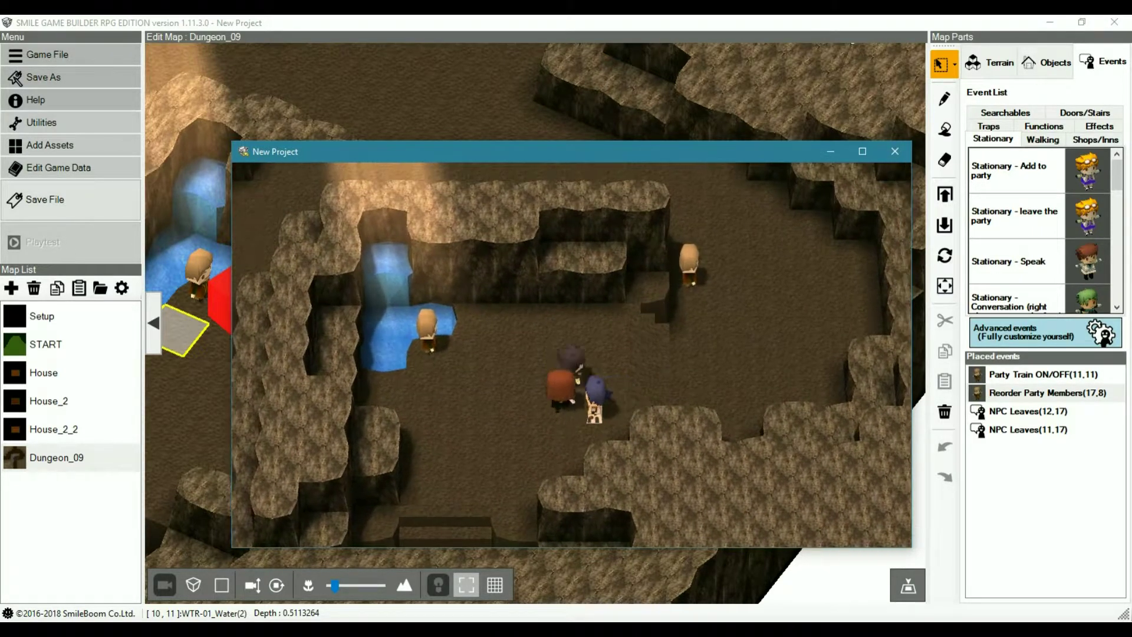
{"action": "key", "text": "Up"}
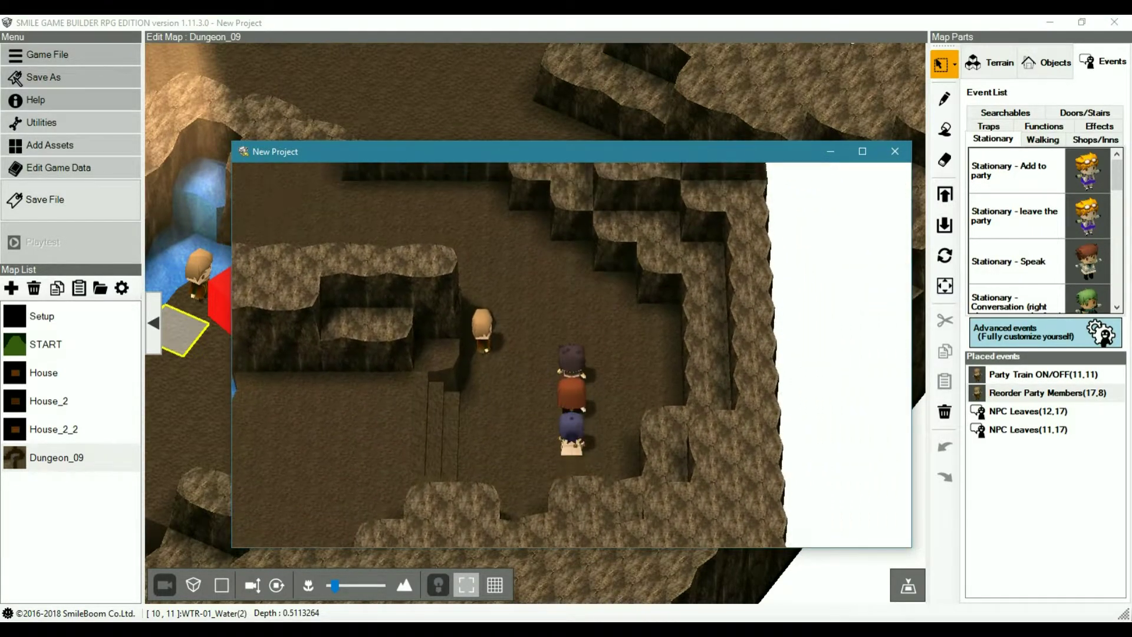
{"action": "key", "text": "Up"}
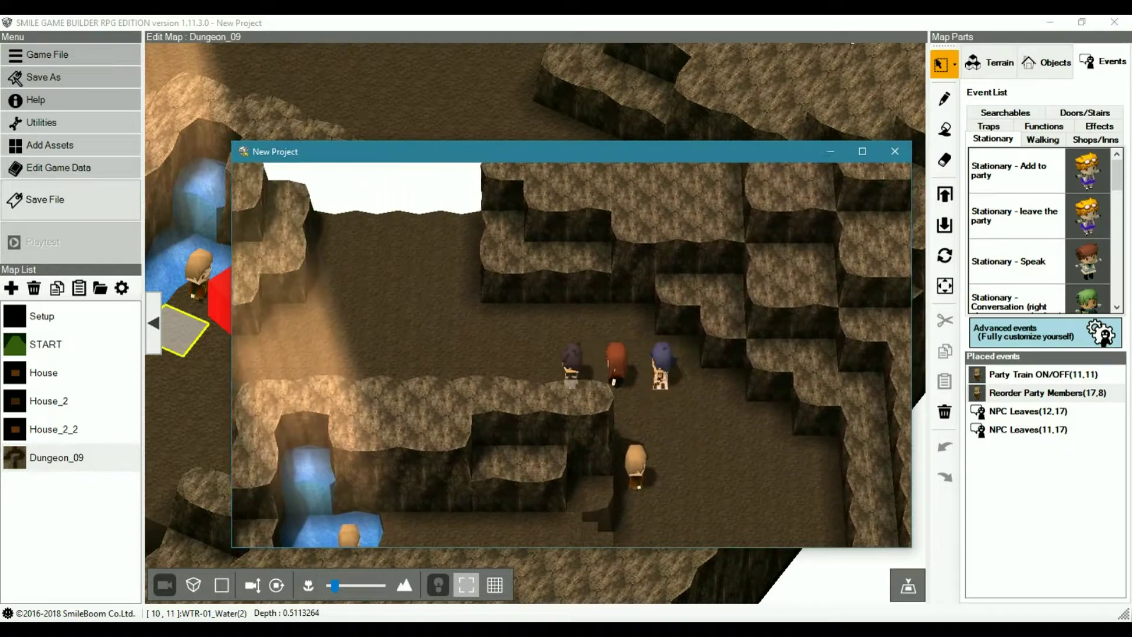
{"action": "key", "text": "Left"}
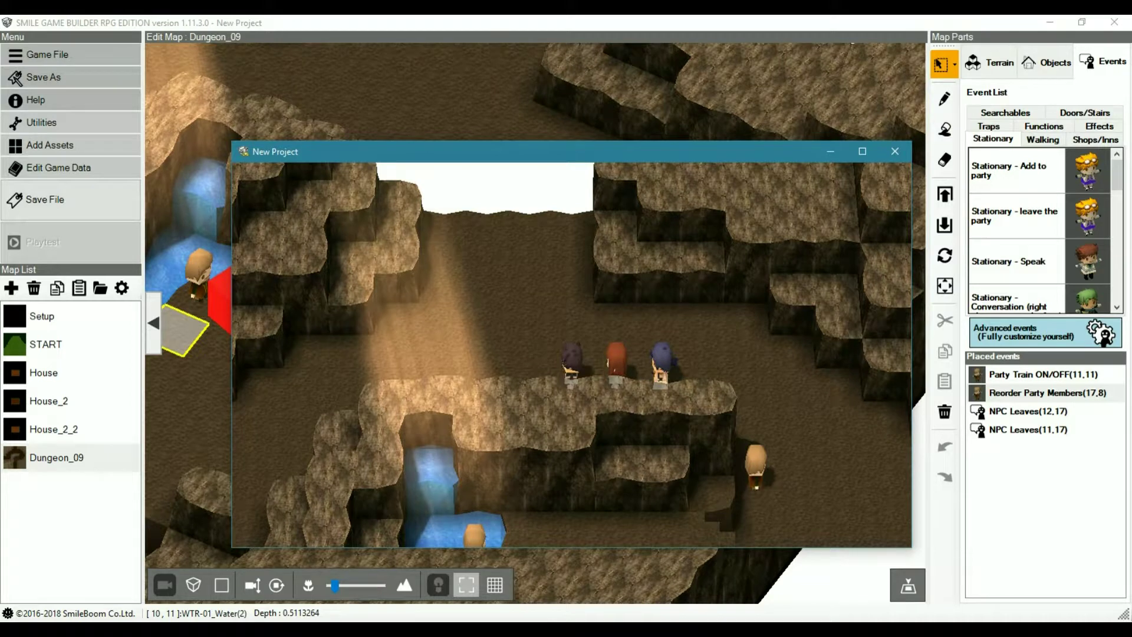
{"action": "key", "text": "Left"}
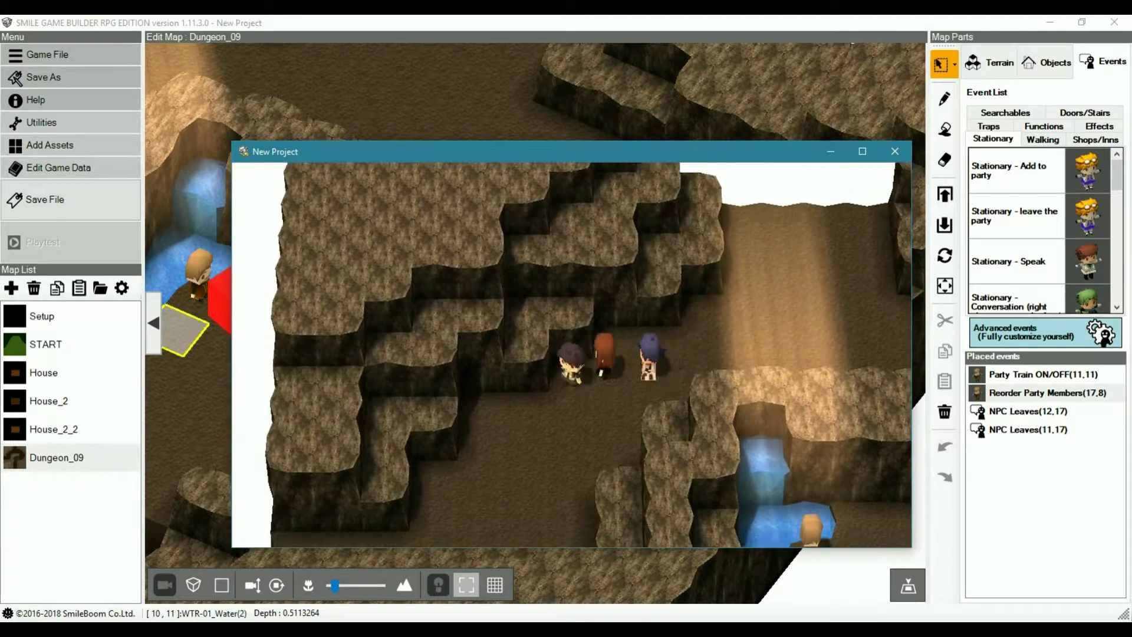
{"action": "key", "text": "Down"}
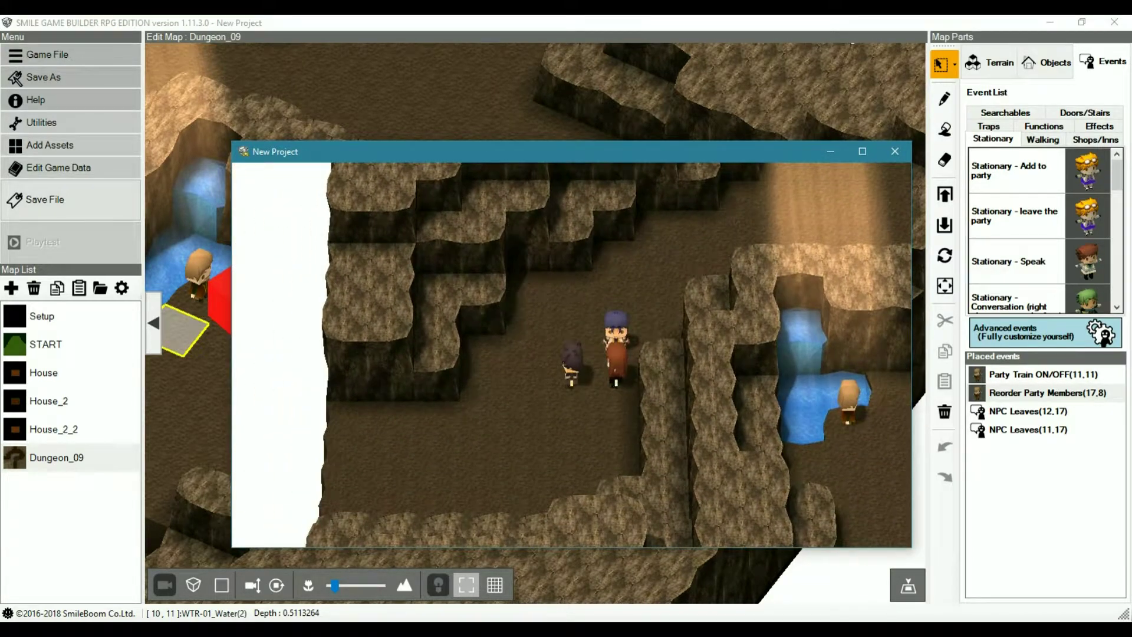
{"action": "key", "text": "e"}
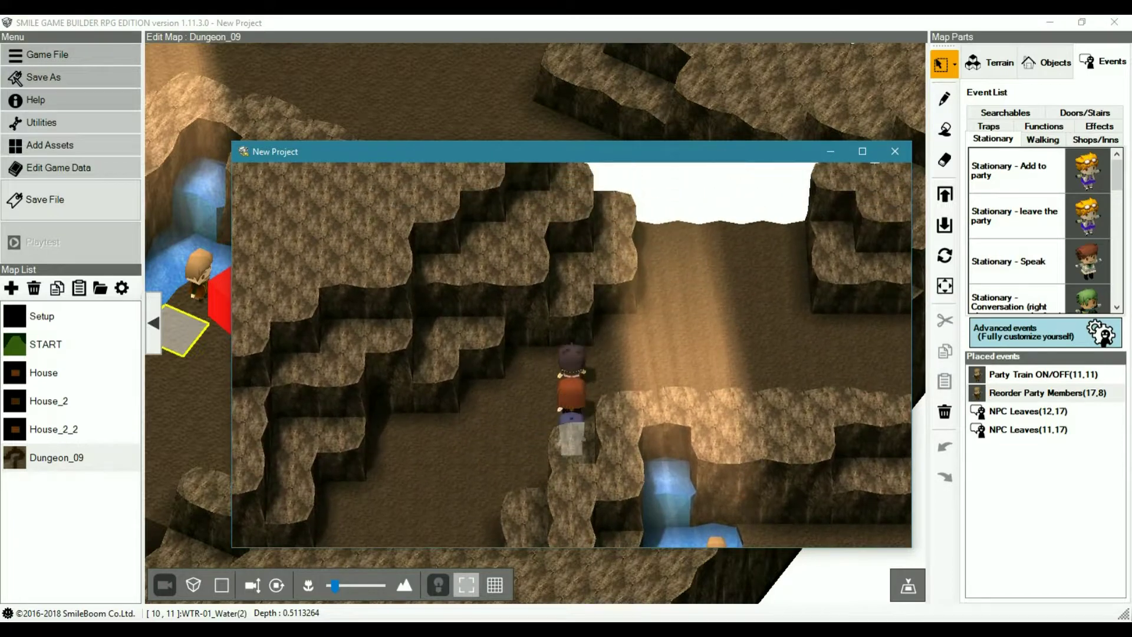
{"action": "key", "text": "e"}
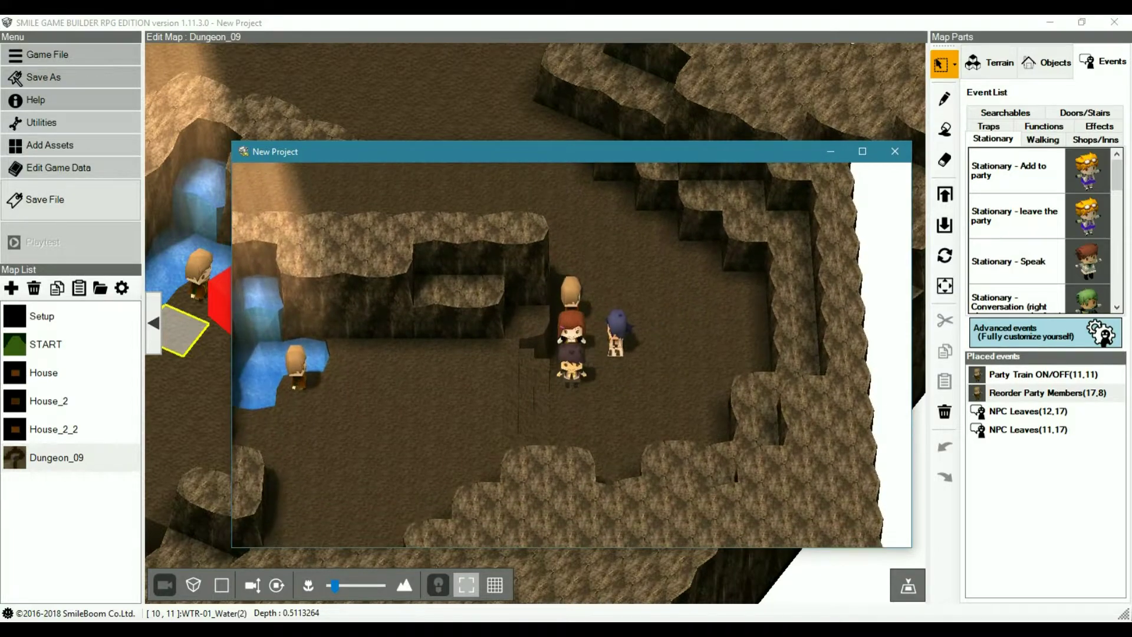
{"action": "key", "text": "Down"}
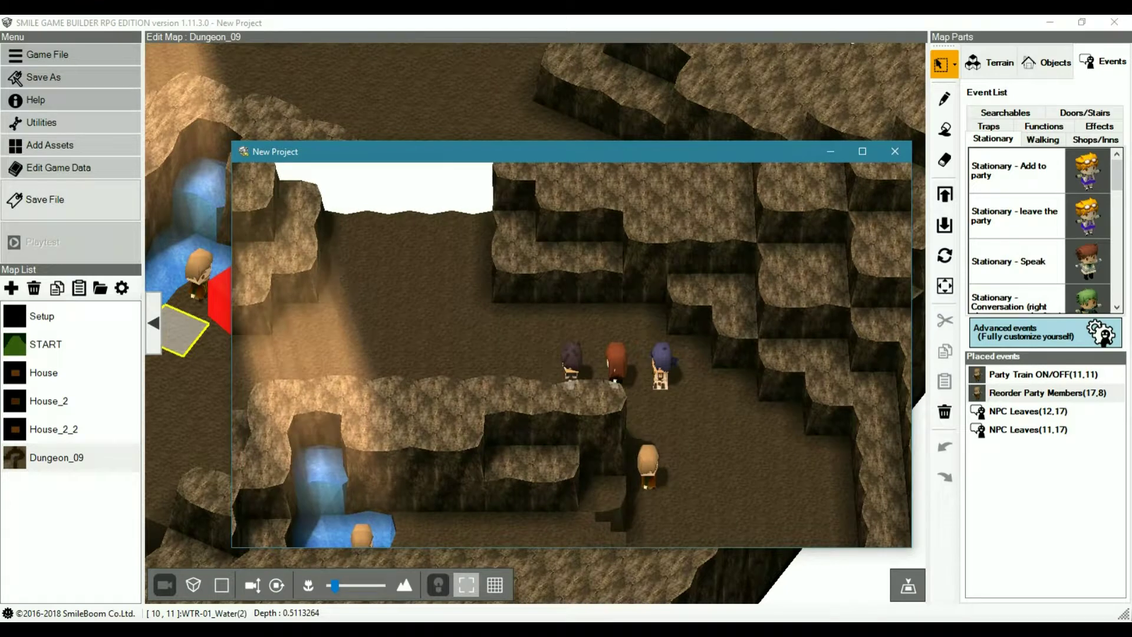
Walk north to reverse the marching order, then lead the party toward the water and stairs.
{"action": "key", "text": "Left"}
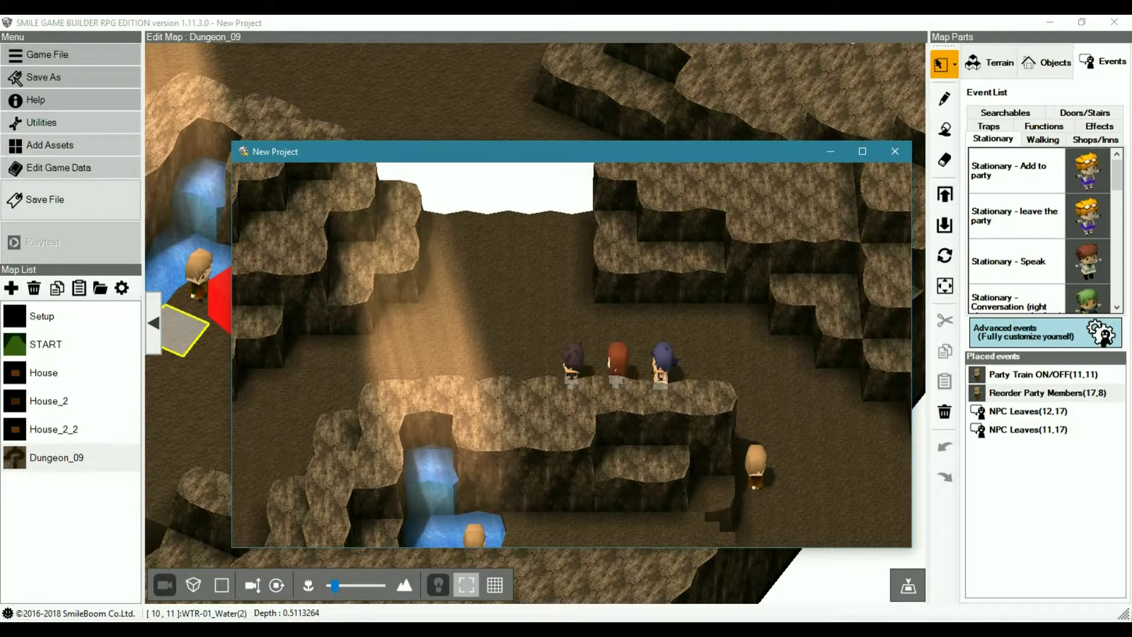
{"action": "key", "text": "Up"}
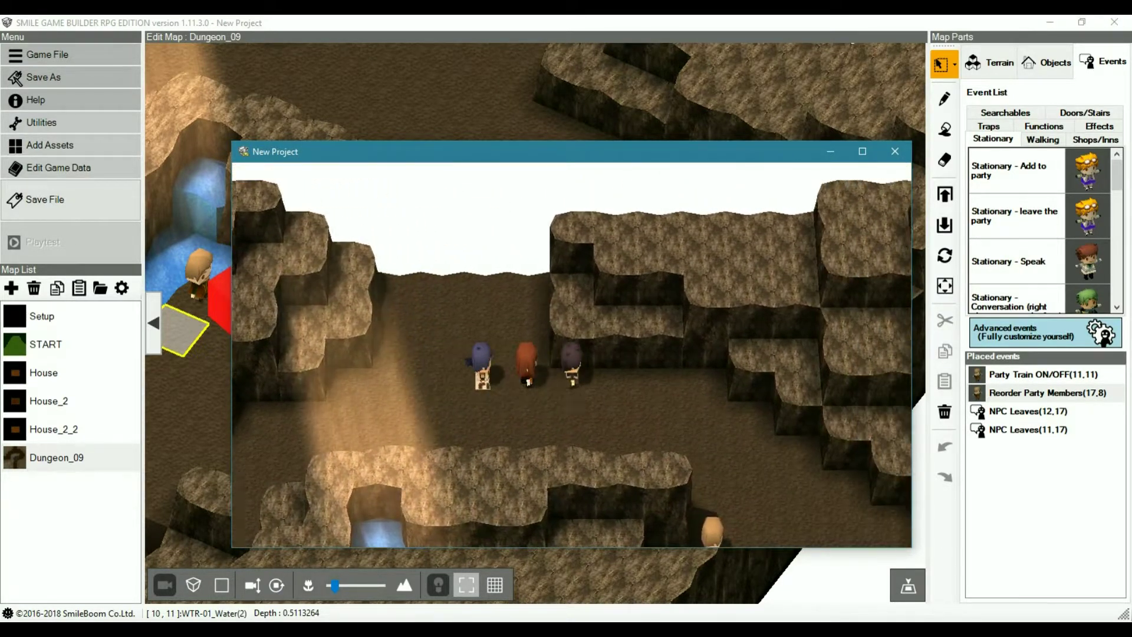
{"action": "key", "text": "Down"}
{"action": "key", "text": "Right"}
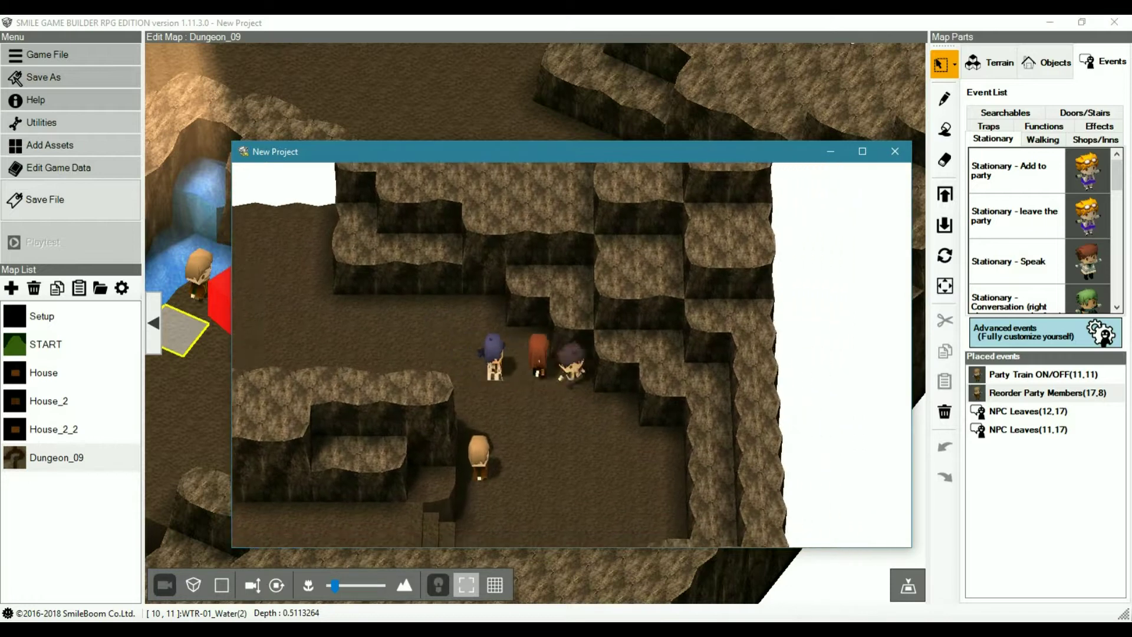
{"action": "key", "text": "Down"}
{"action": "key", "text": "Left"}
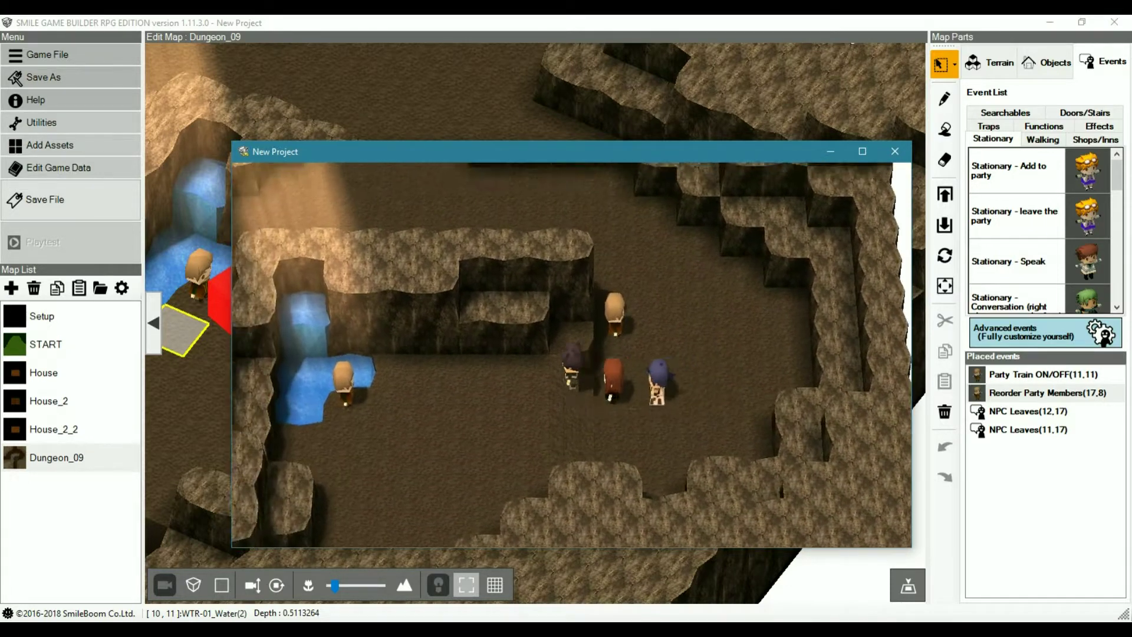
{"action": "key", "text": "Left"}
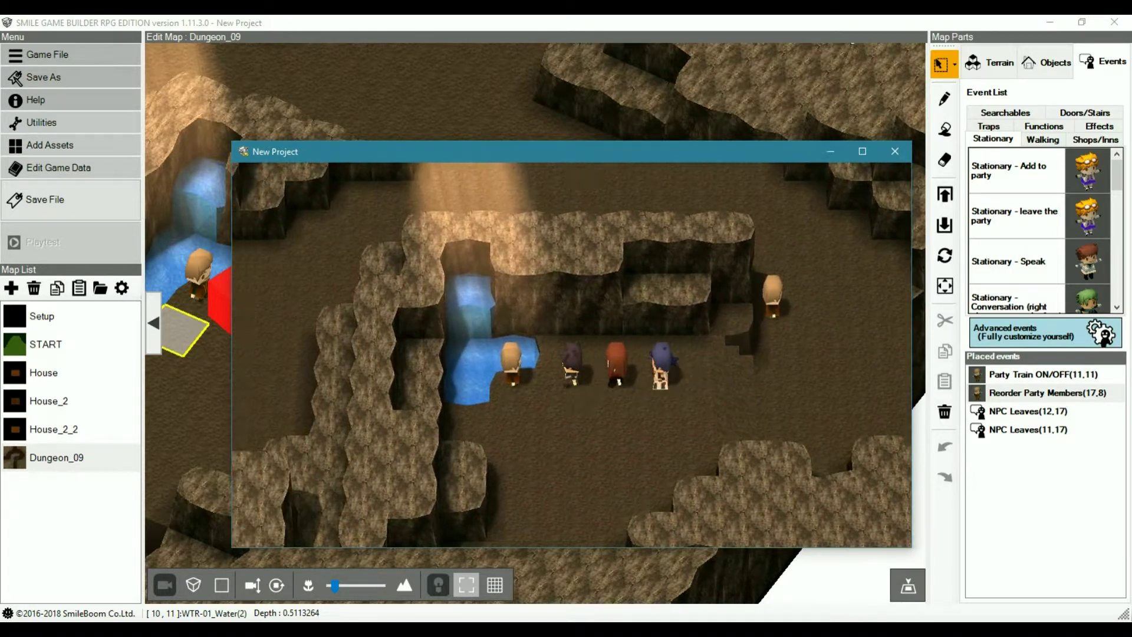
{"action": "key", "text": "Down"}
{"action": "key", "text": "Down"}
{"action": "key", "text": "Up"}
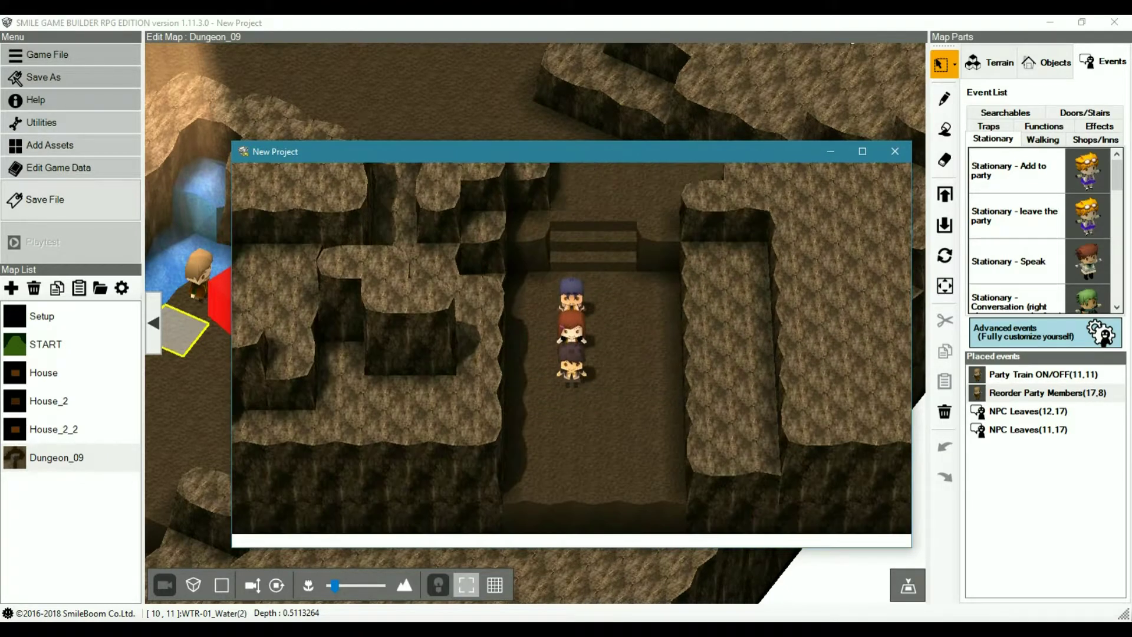
{"action": "key", "text": "Down"}
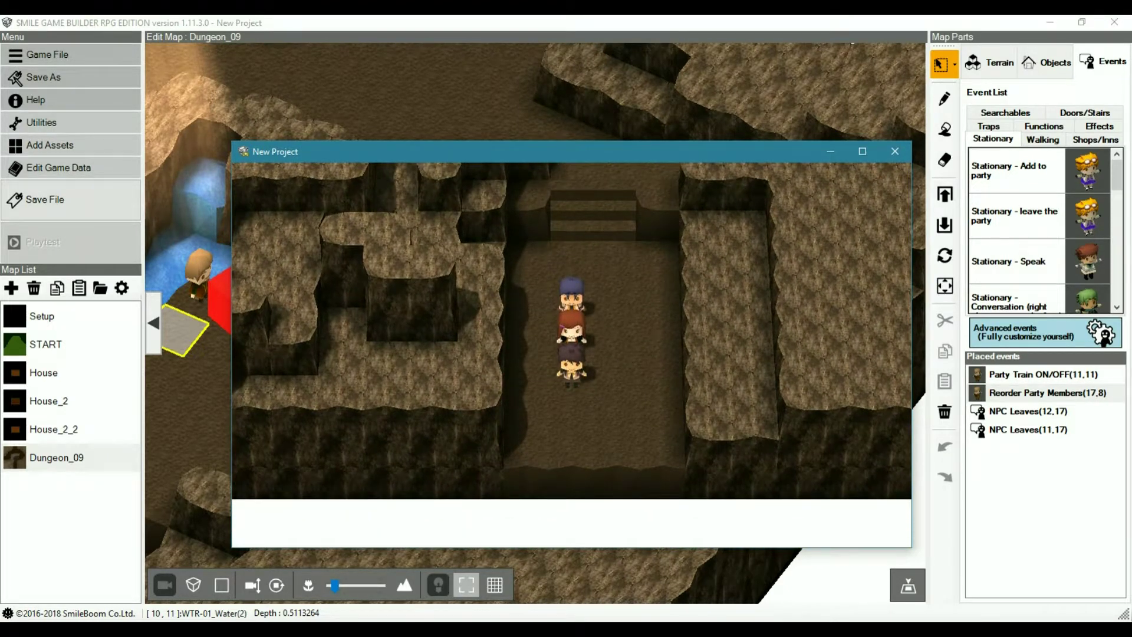